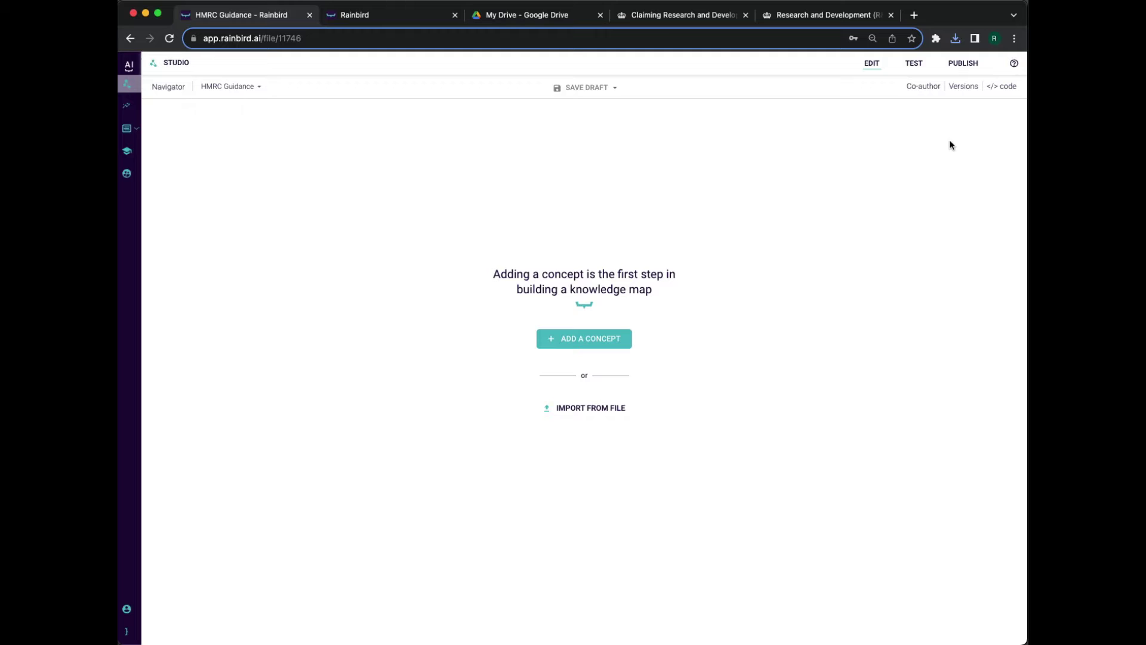
Open Co-author and paste the "Projects that count as R&D" text from the GOV.UK Claiming Research and Development page into its message
{"action": "left_click", "coordinate": [924, 88]}
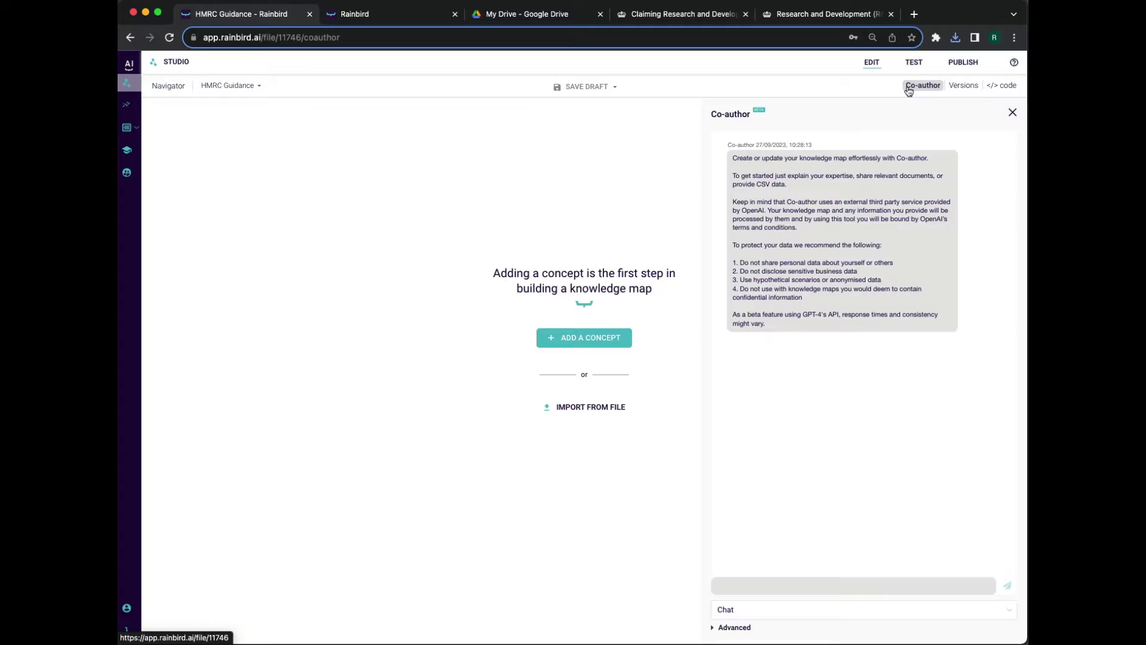
{"action": "left_click", "coordinate": [687, 15]}
{"action": "scroll", "coordinate": [266, 469], "scroll_direction": "down", "scroll_amount": 7}
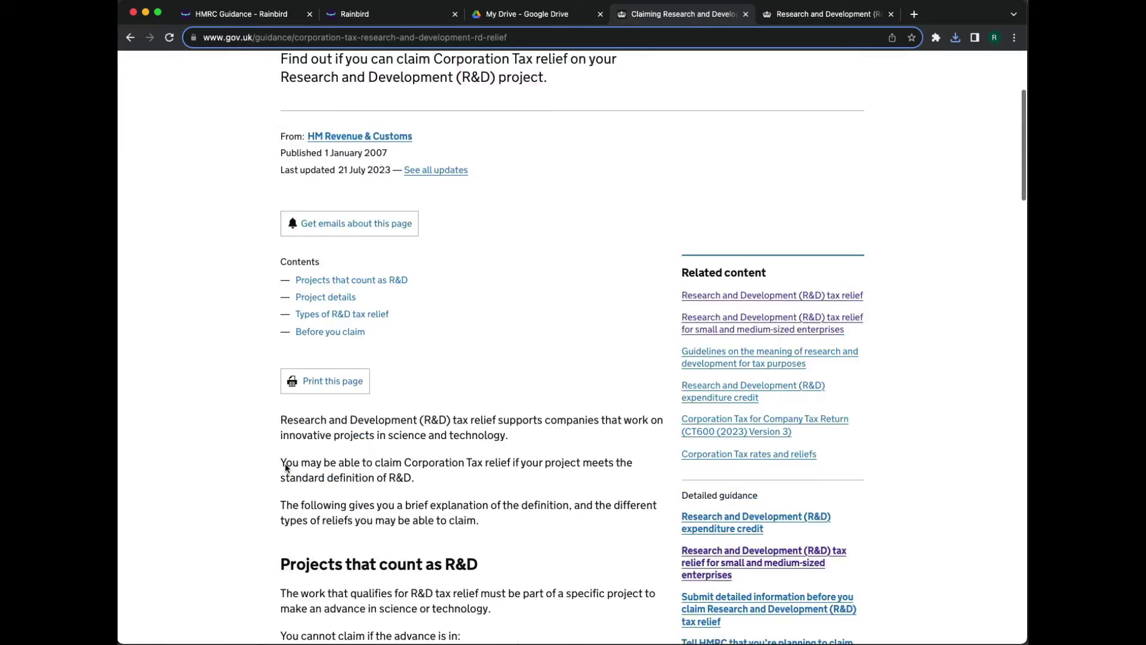
{"action": "left_click_drag", "start_coordinate": [284, 367], "coordinate": [364, 133]}
{"action": "left_click", "coordinate": [242, 14]}
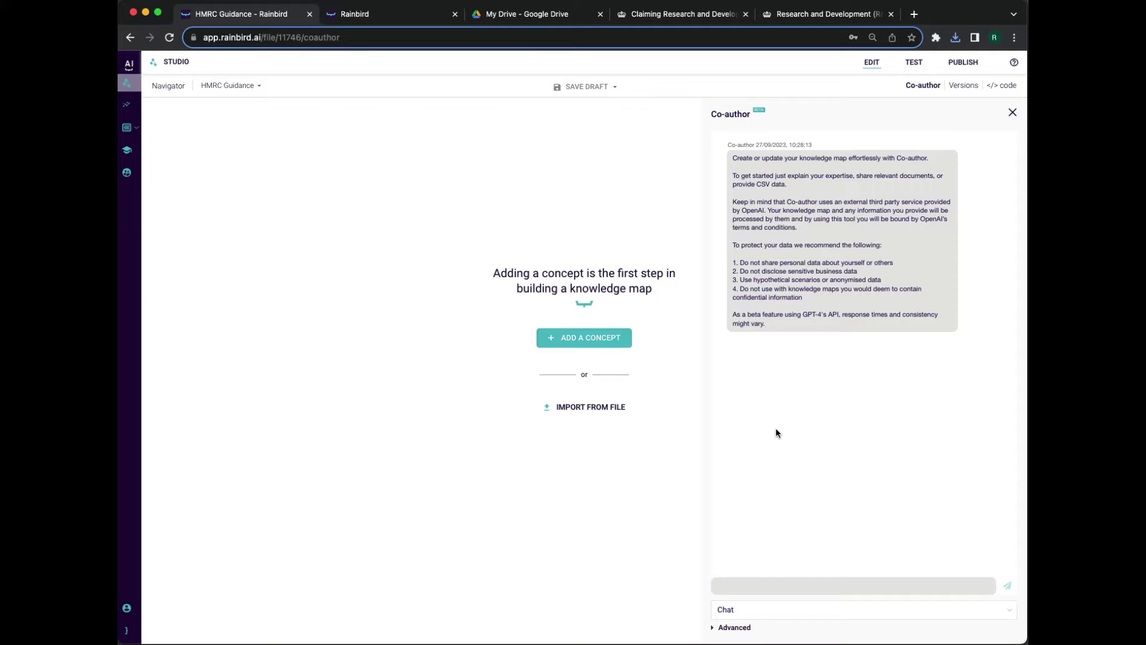
{"action": "key", "text": "super+v"}
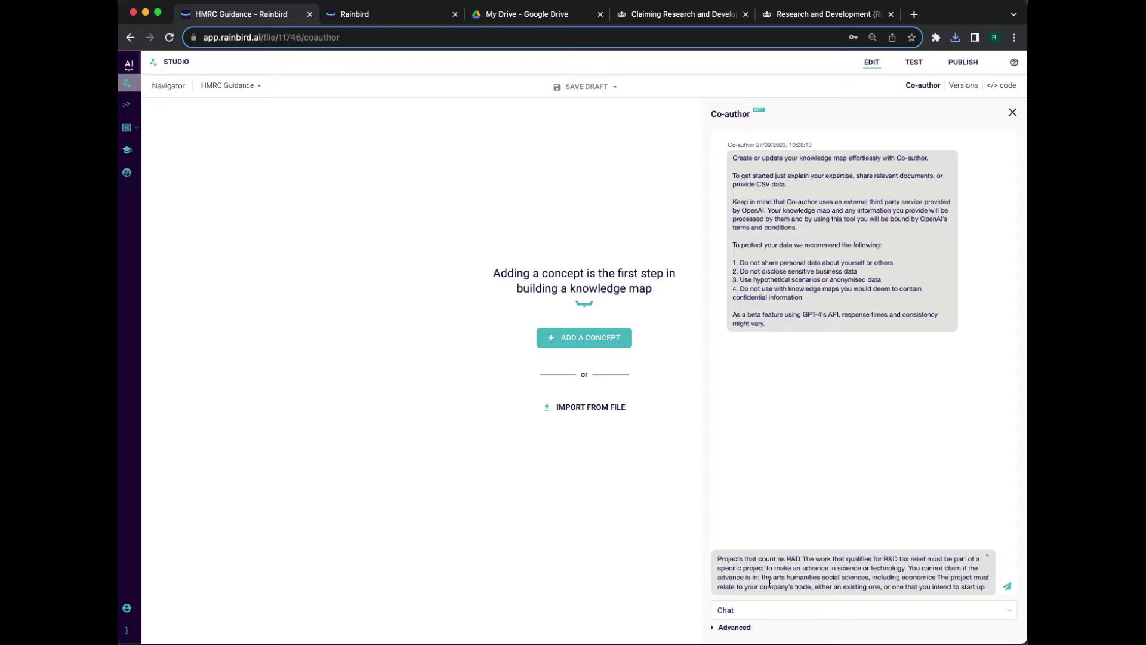
On the GOV.UK SME R&D tax relief page, copy the guidance from "Small and medium-sized enterprise R&D tax relief" through "Calculate the enhanced expenditure"
{"action": "left_click", "coordinate": [805, 22]}
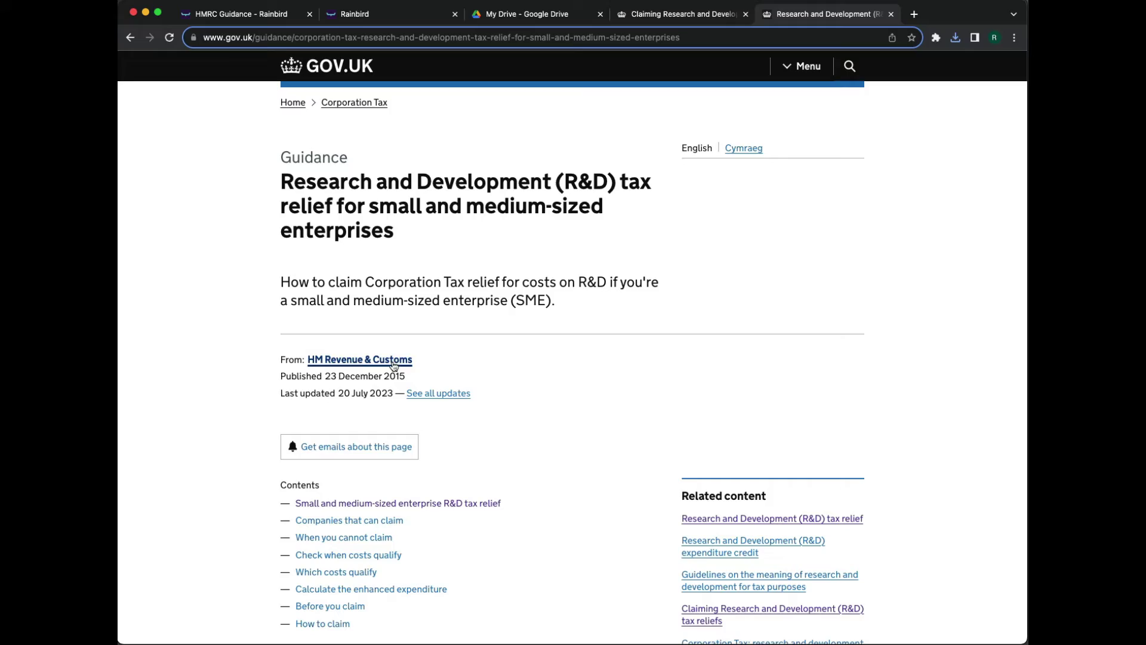
{"action": "scroll", "coordinate": [367, 409], "scroll_direction": "down", "scroll_amount": 5}
{"action": "scroll", "coordinate": [367, 409], "scroll_direction": "down", "scroll_amount": 6}
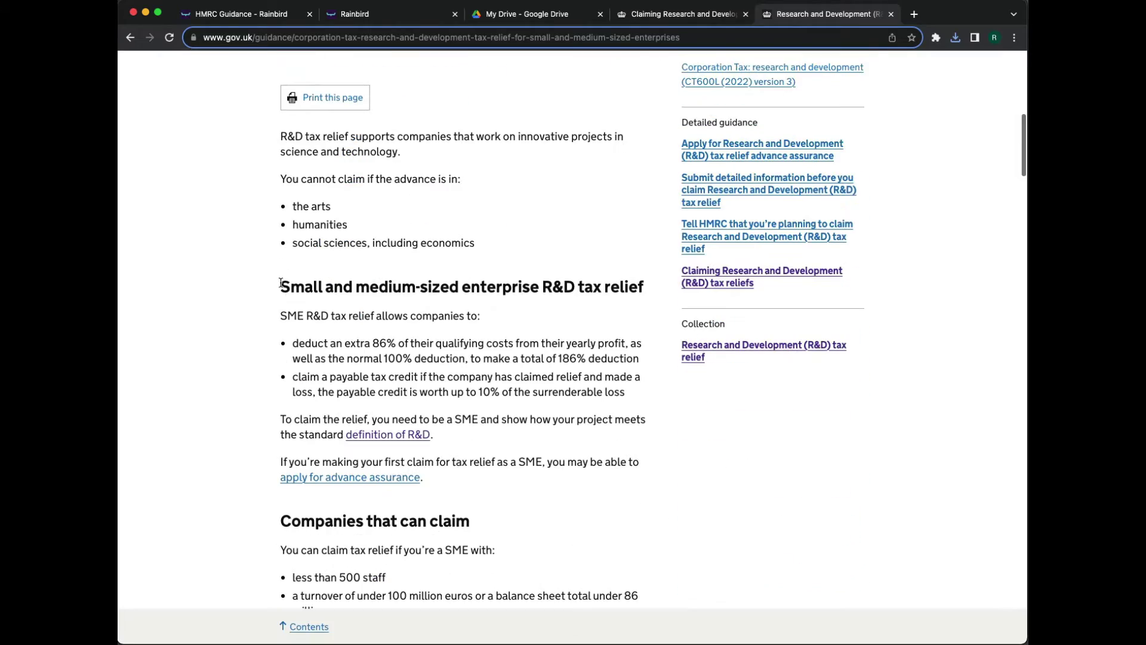
{"action": "scroll", "coordinate": [368, 408], "scroll_direction": "down", "scroll_amount": 15}
{"action": "key", "text": "super+a"}
{"action": "scroll", "coordinate": [402, 417], "scroll_direction": "down", "scroll_amount": 15}
{"action": "scroll", "coordinate": [402, 417], "scroll_direction": "up", "scroll_amount": 10}
{"action": "left_click_drag", "start_coordinate": [281, 67], "coordinate": [421, 578]}
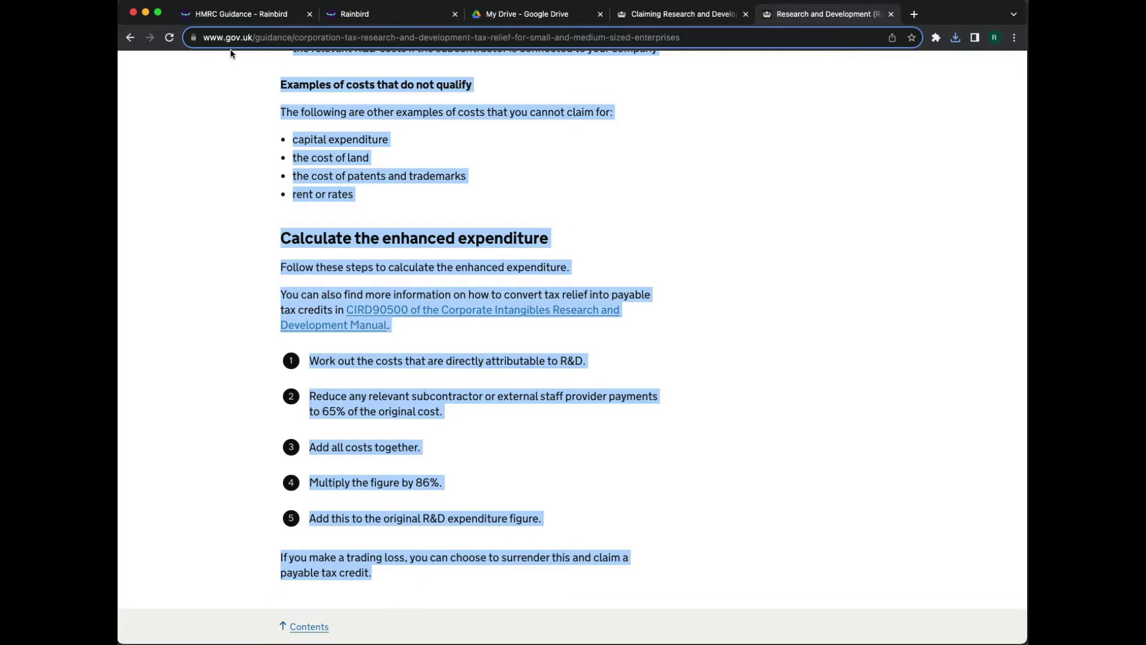
Append the copied SME guidance to the Co-author message, send it to generate the knowledge map, and close Co-author
{"action": "left_click", "coordinate": [245, 14]}
{"action": "scroll", "coordinate": [986, 590], "scroll_direction": "down", "scroll_amount": 3}
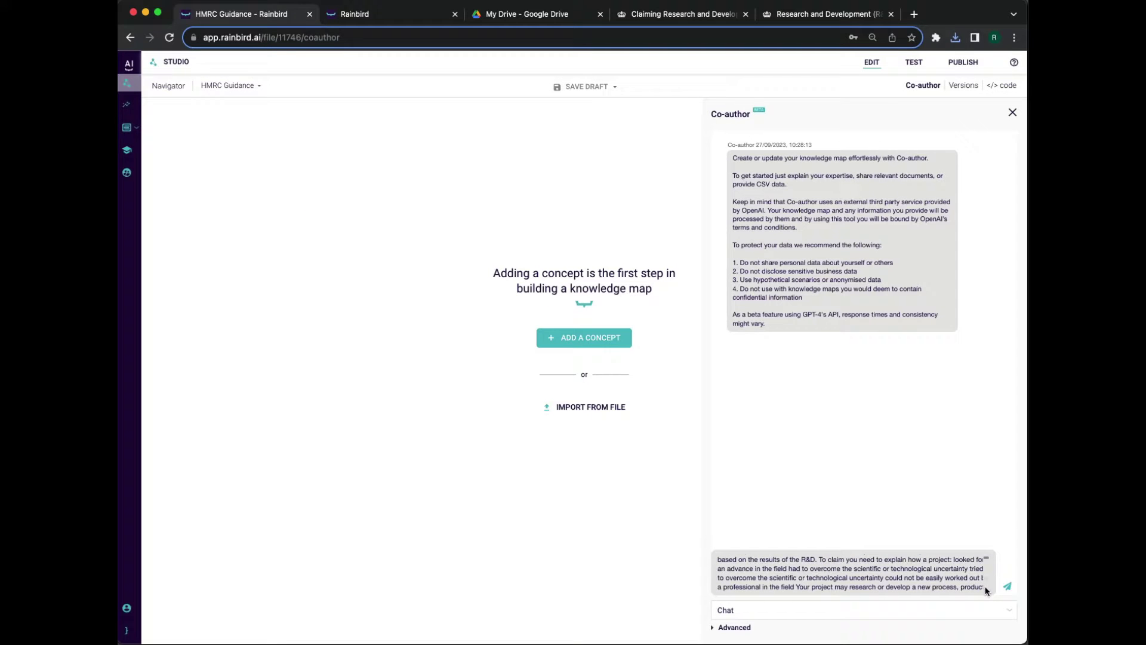
{"action": "key", "text": "Return"}
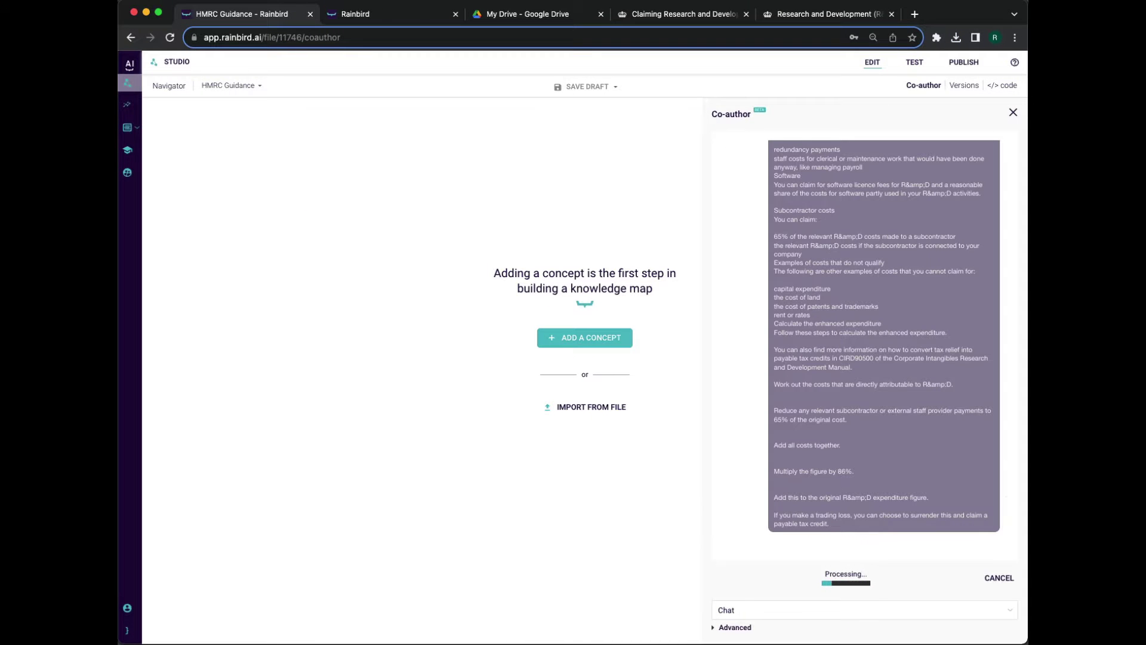
{"action": "scroll", "coordinate": [928, 416], "scroll_direction": "up", "scroll_amount": 10}
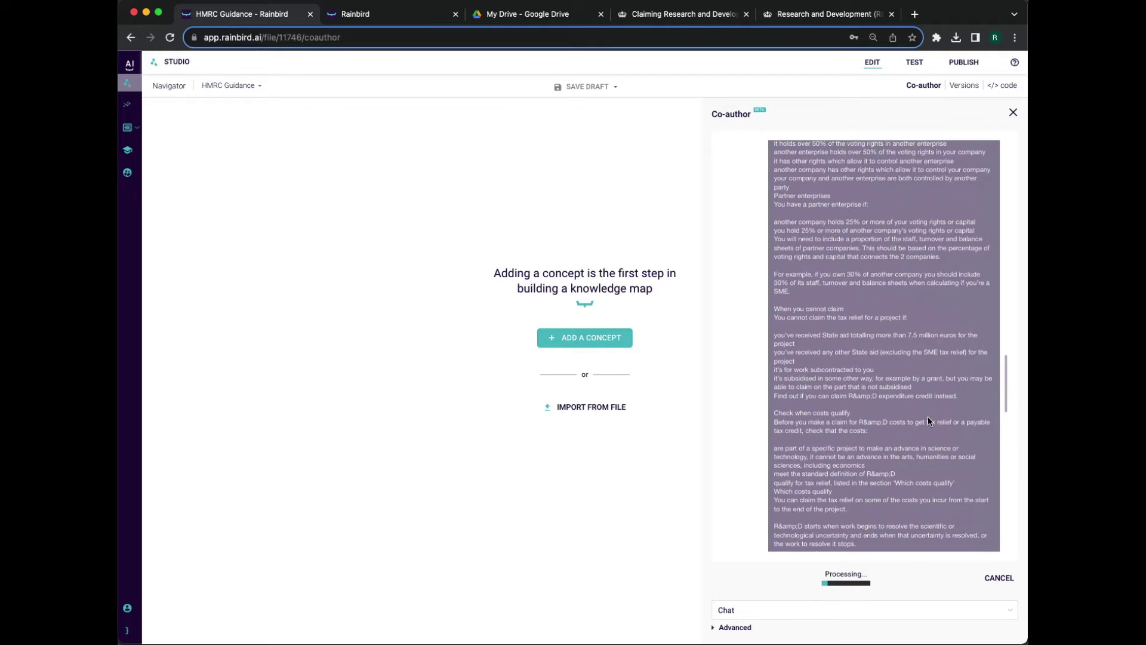
{"action": "scroll", "coordinate": [929, 417], "scroll_direction": "down", "scroll_amount": 8}
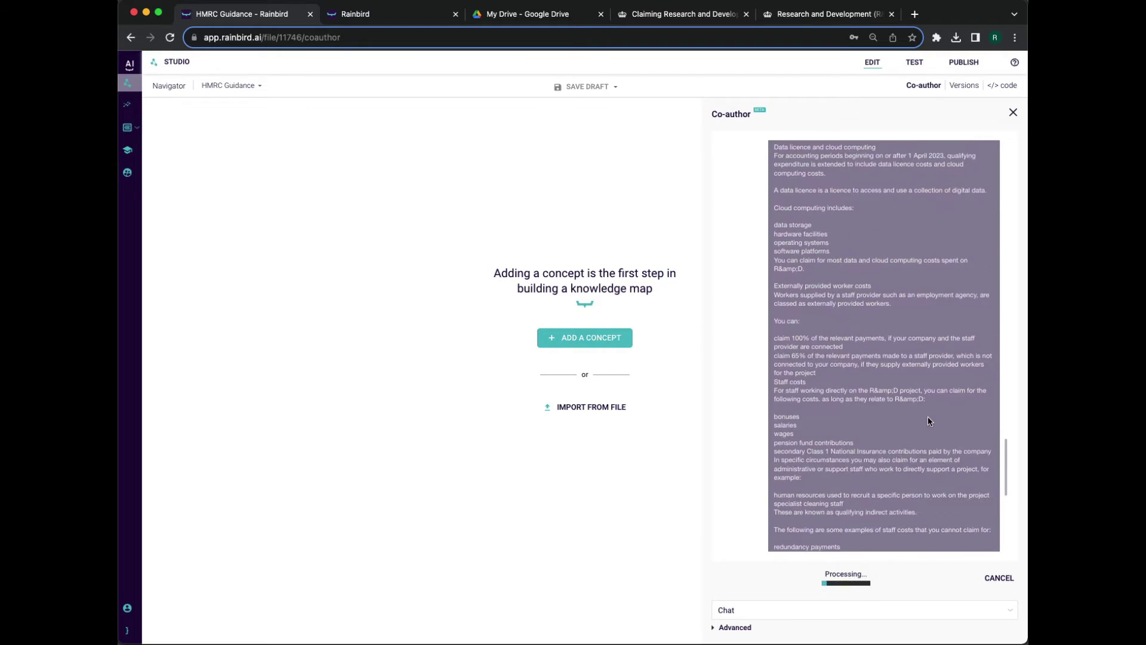
{"action": "scroll", "coordinate": [927, 421], "scroll_direction": "down", "scroll_amount": 5}
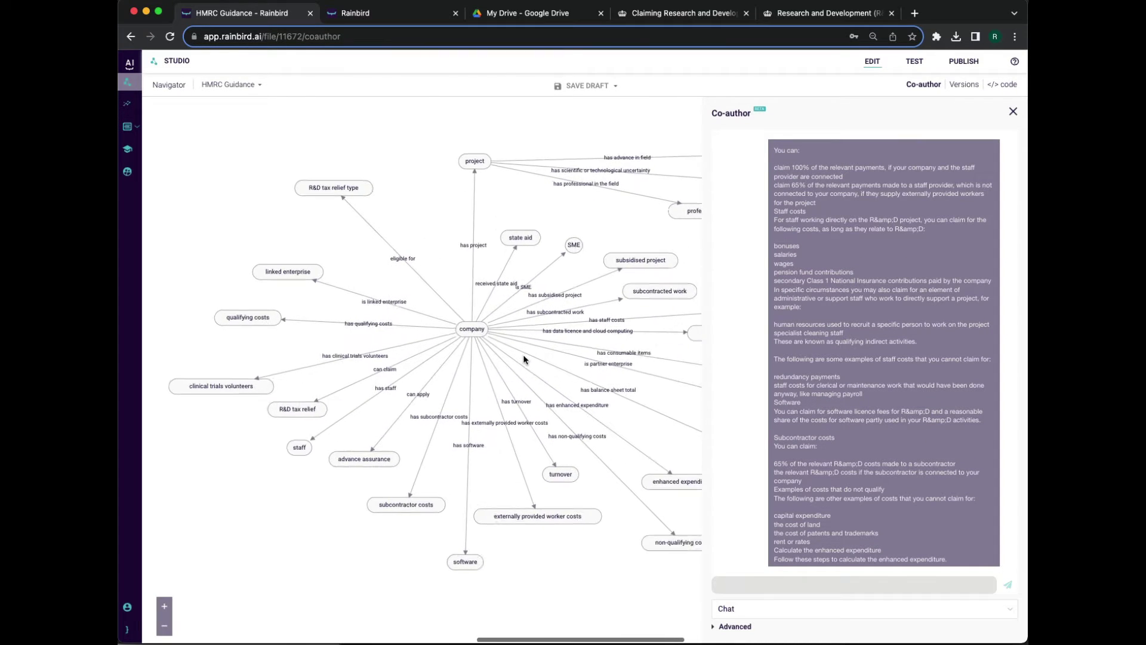
{"action": "left_click", "coordinate": [924, 84]}
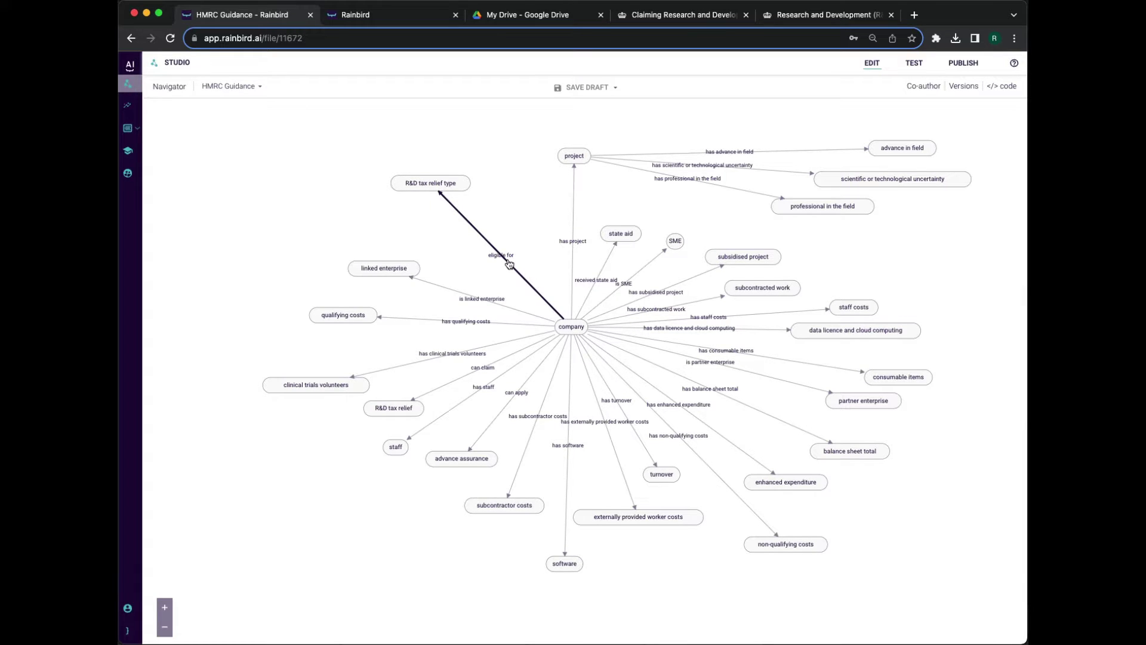
Run a query on the "eligible for" relationship between company and R&D tax relief type with Acme Co as the subject
{"action": "right_click", "coordinate": [509, 264]}
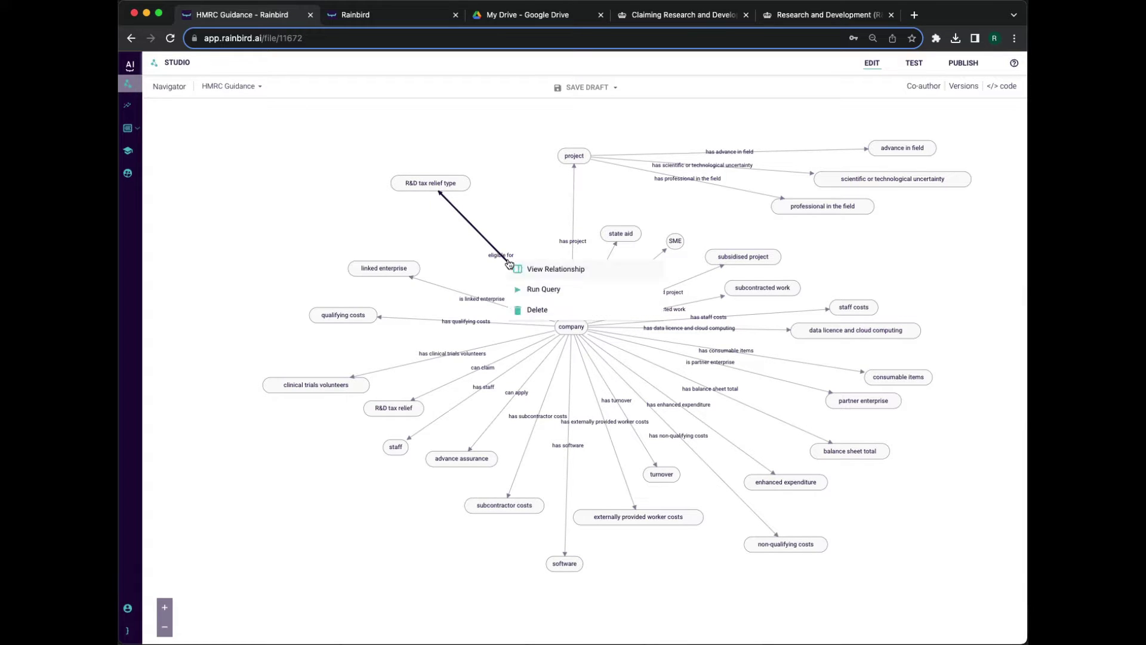
{"action": "left_click", "coordinate": [520, 290]}
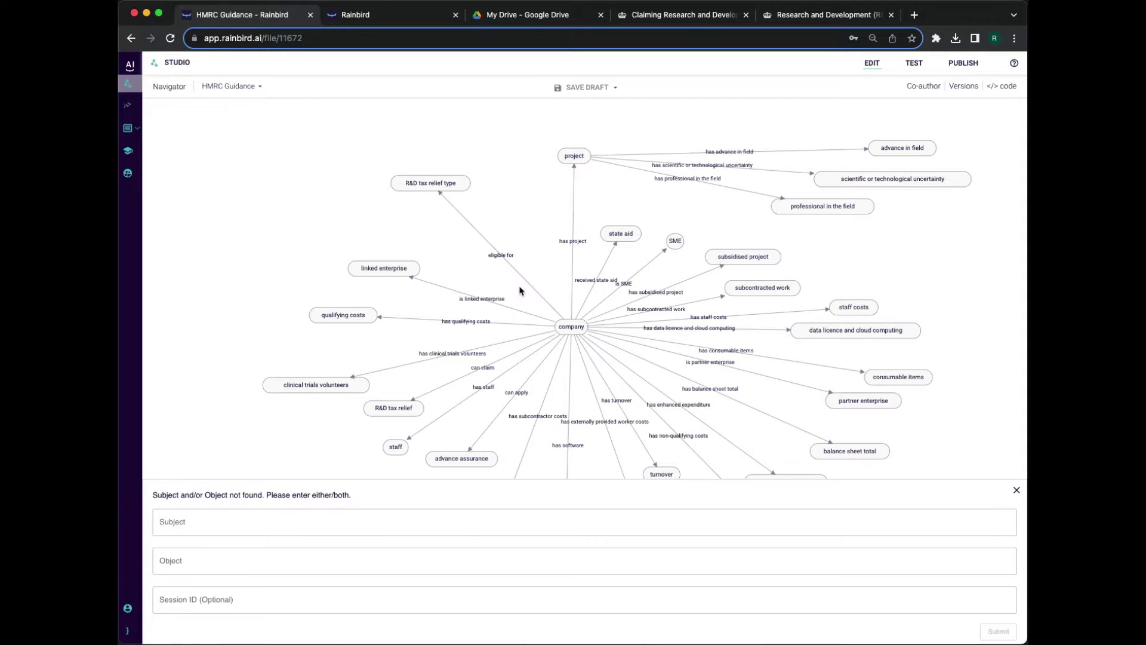
{"action": "left_click", "coordinate": [337, 517]}
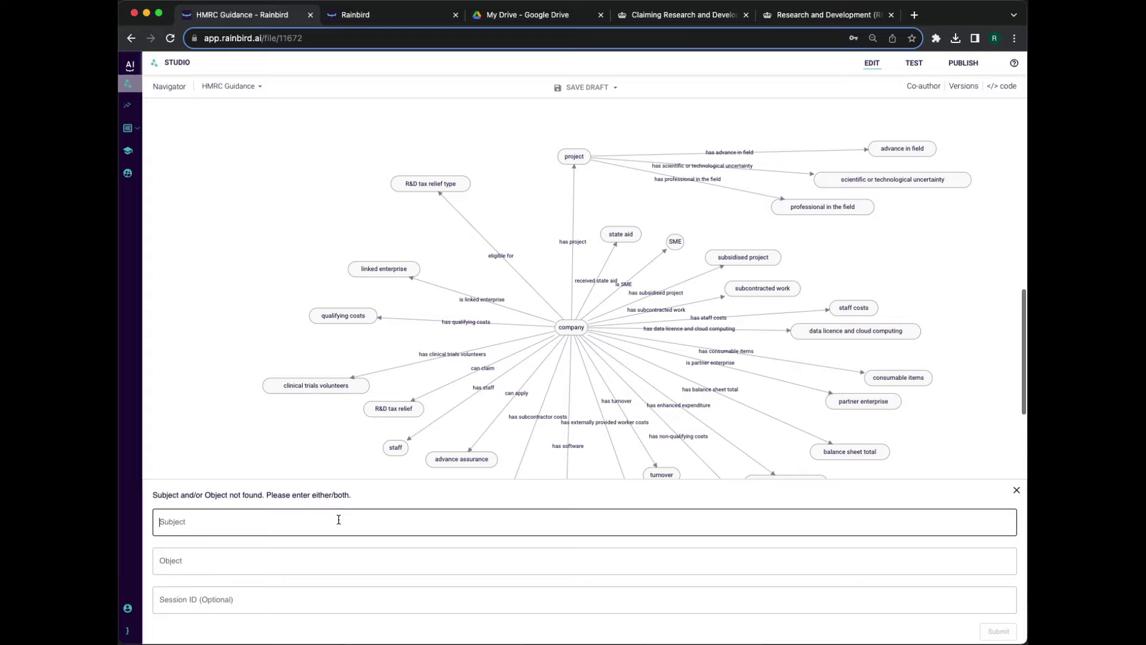
{"action": "type", "text": "Acme Co"}
{"action": "key", "text": "Return"}
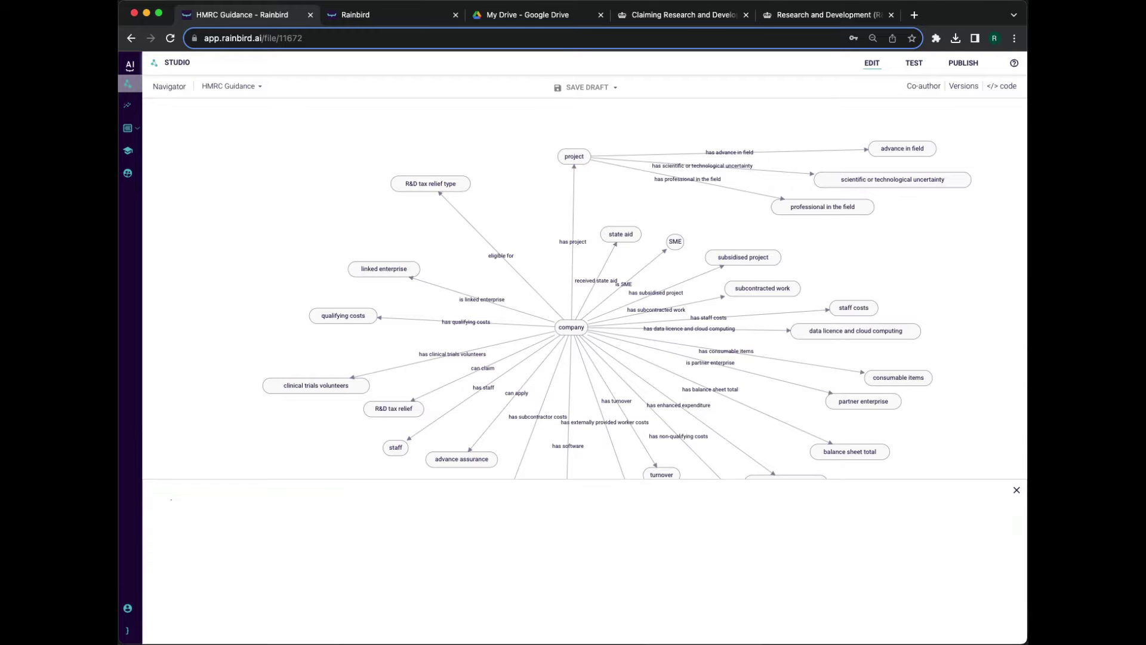
Answer the query's questions for Acme Co: SME true, staff 23 and turnover 1234689
{"action": "left_click", "coordinate": [176, 540]}
{"action": "type", "text": "10"}
{"action": "key", "text": "Return"}
{"action": "type", "text": "123468"}
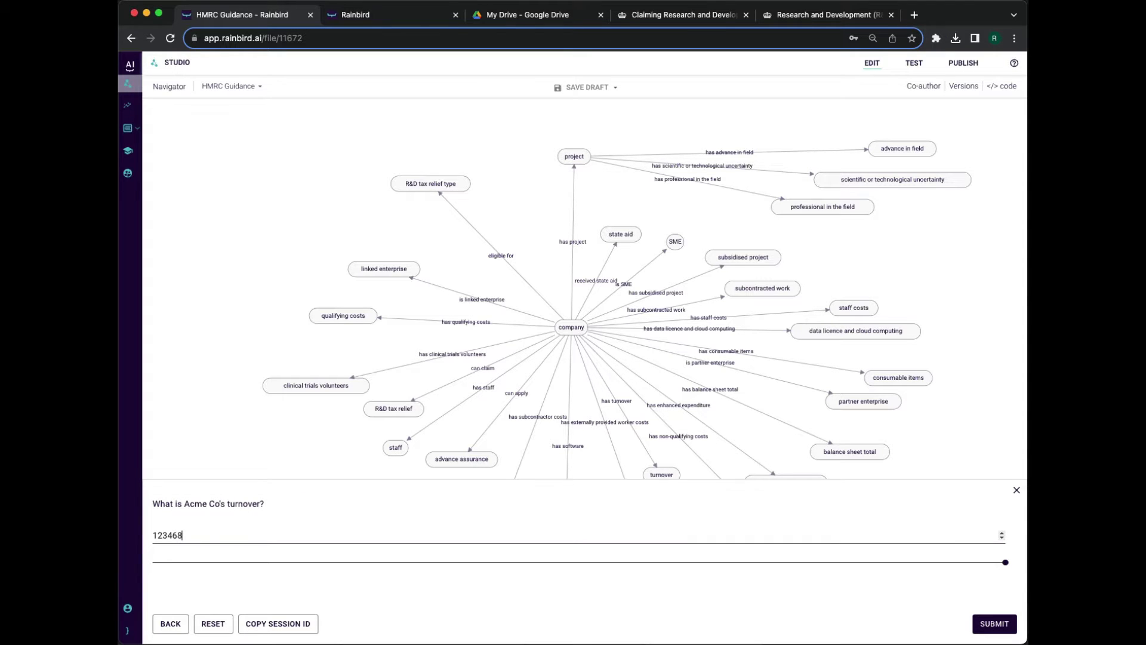
{"action": "key", "text": "Return"}
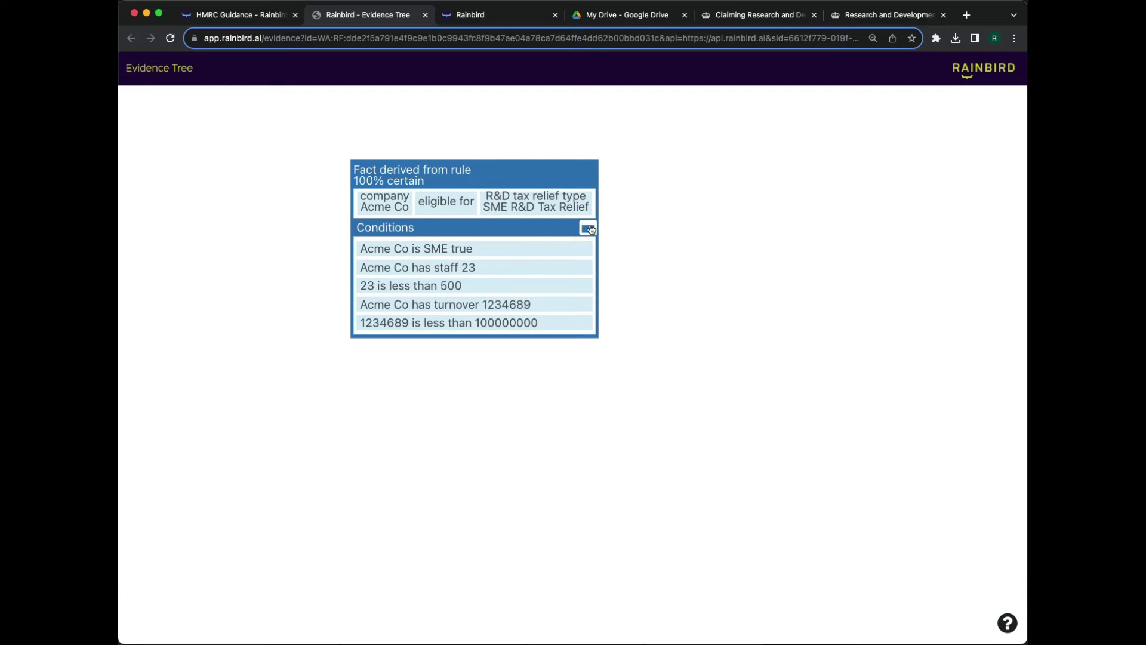
Examine the evidence tree's condition impact chart and the source of the SME condition, and close the evidence and query results
{"action": "left_click", "coordinate": [588, 229]}
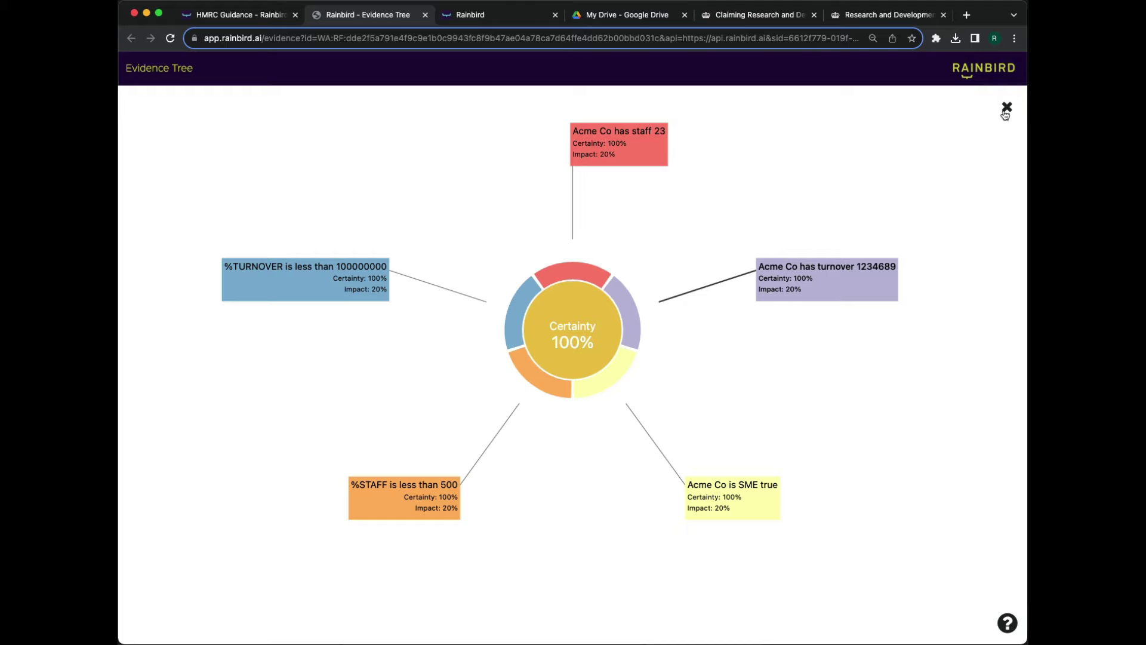
{"action": "left_click", "coordinate": [1007, 109]}
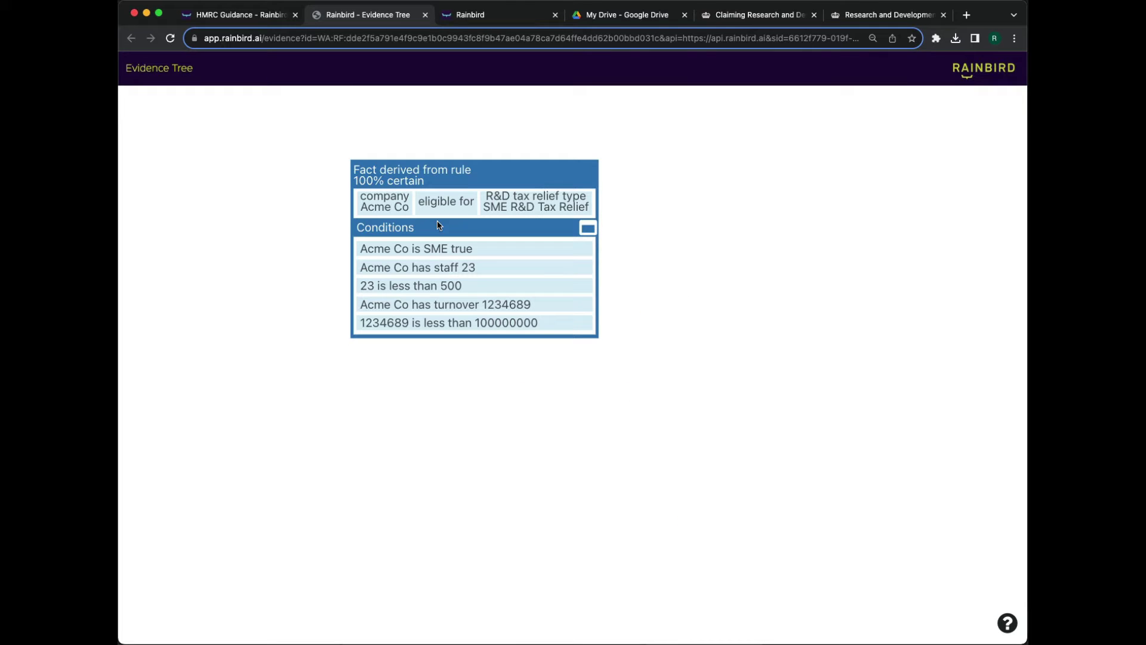
{"action": "left_click", "coordinate": [441, 255]}
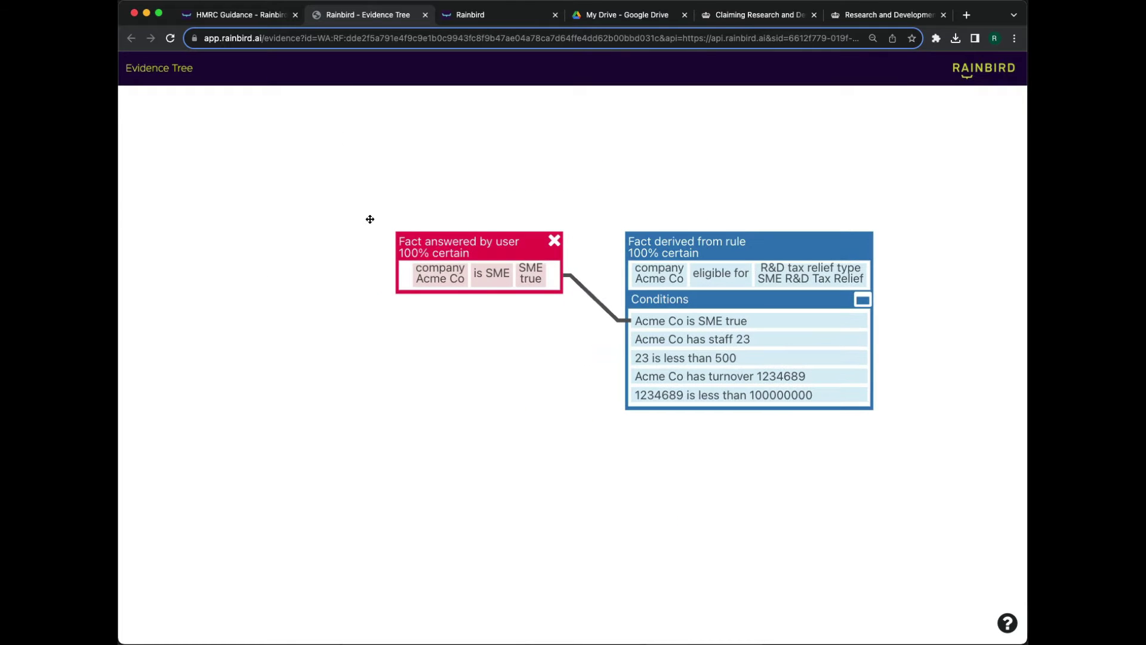
{"action": "left_click", "coordinate": [424, 16]}
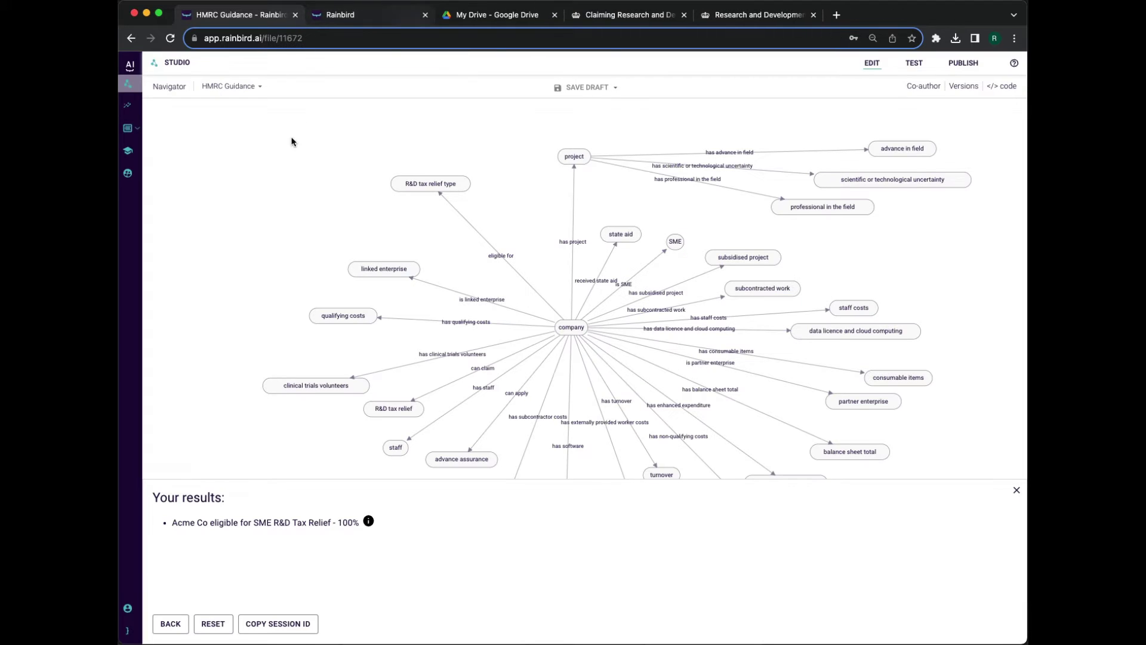
{"action": "left_click", "coordinate": [1017, 491]}
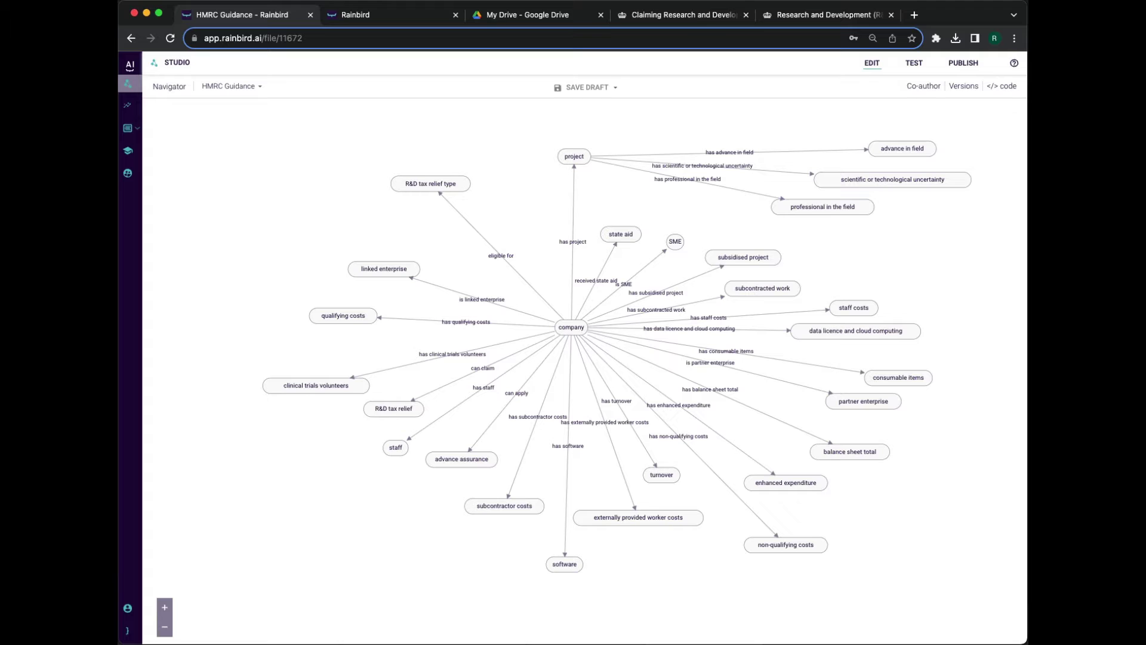
Open the Eligible rule of the "can claim" relationship between company and R&D tax relief and review its conditions
{"action": "right_click", "coordinate": [460, 379]}
{"action": "left_click", "coordinate": [511, 389]}
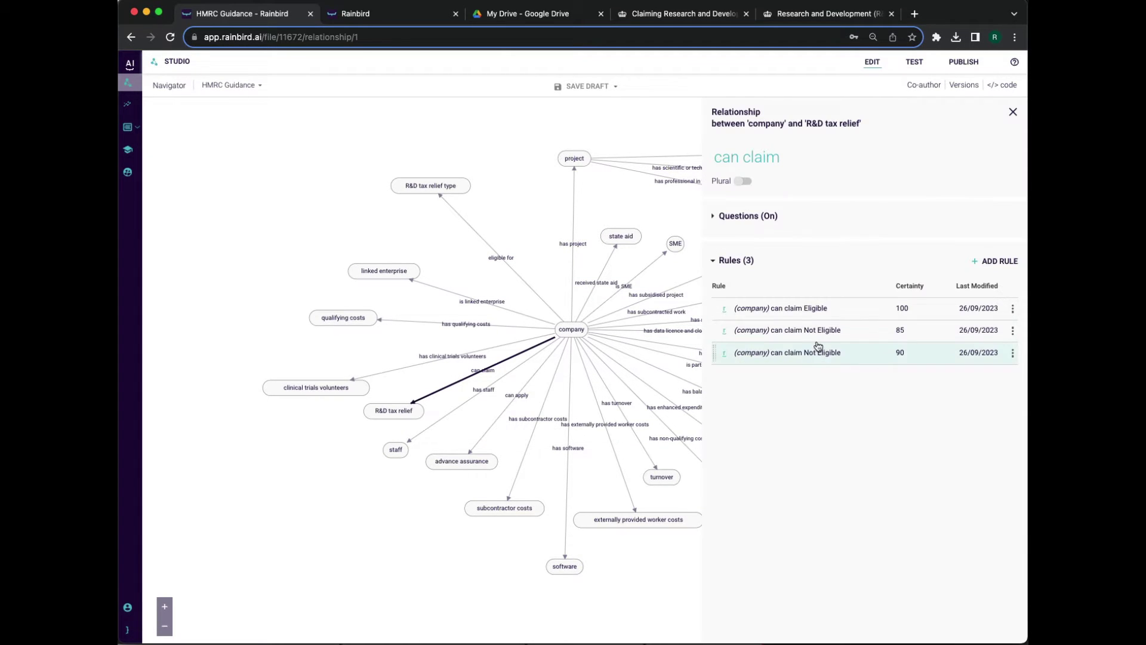
{"action": "left_click", "coordinate": [815, 307]}
{"action": "scroll", "coordinate": [817, 307], "scroll_direction": "down", "scroll_amount": 5}
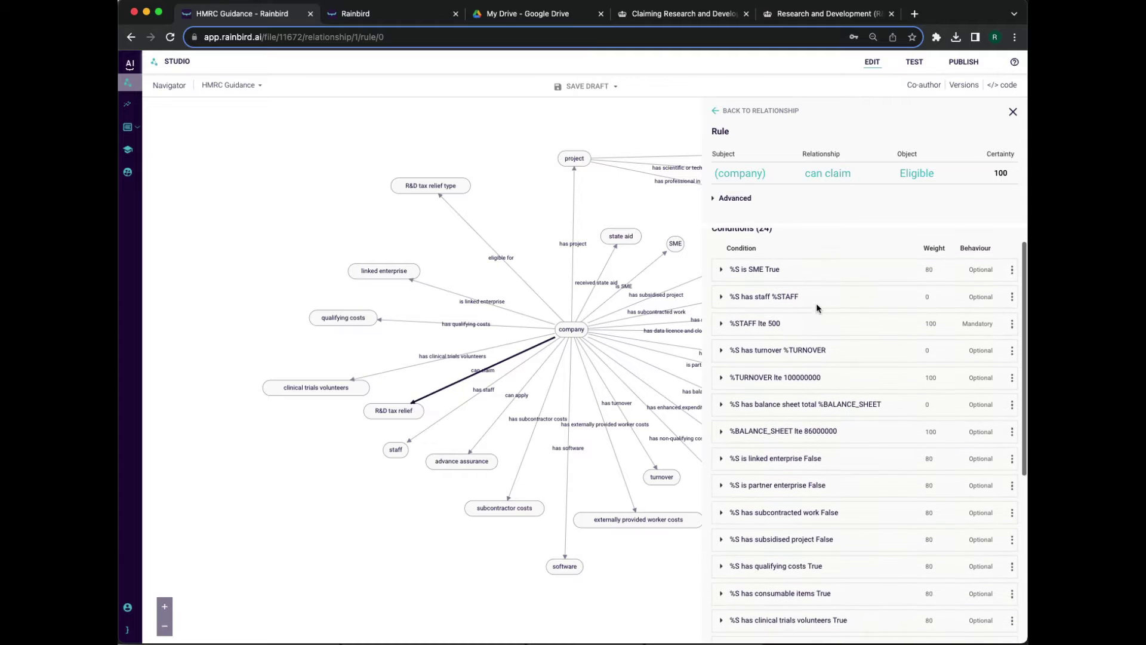
{"action": "scroll", "coordinate": [817, 307], "scroll_direction": "down", "scroll_amount": 3}
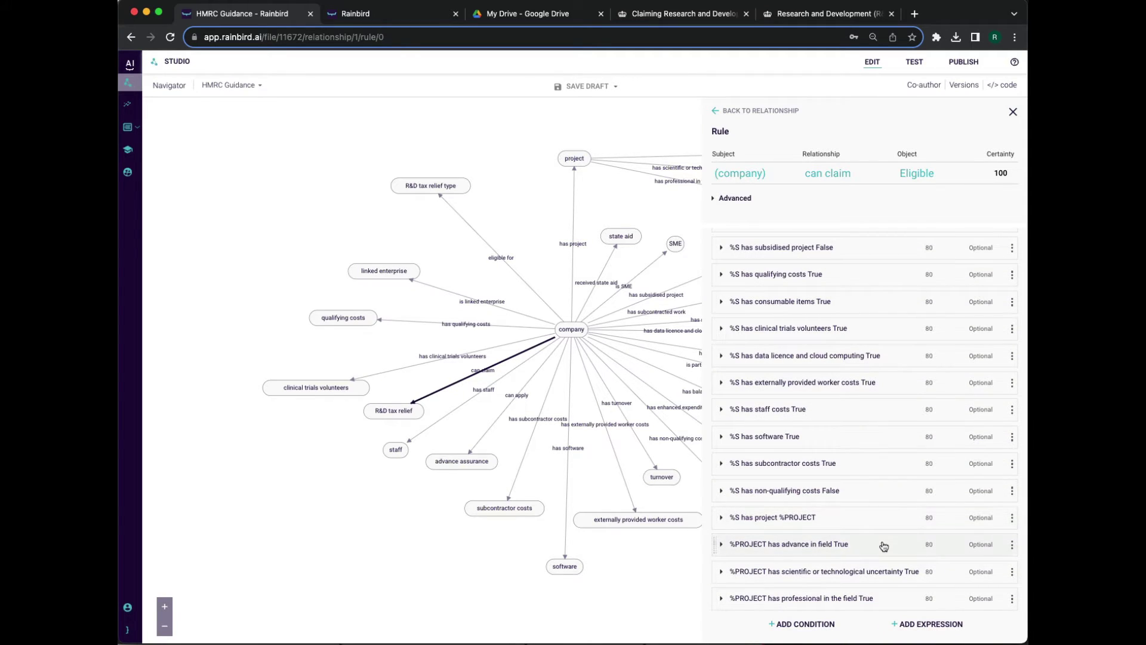
Make the "has advance in field" and "has scientific or technological uncertainty" conditions mandatory, update the rule and close the relationship
{"action": "left_click", "coordinate": [982, 544]}
{"action": "left_click", "coordinate": [767, 526]}
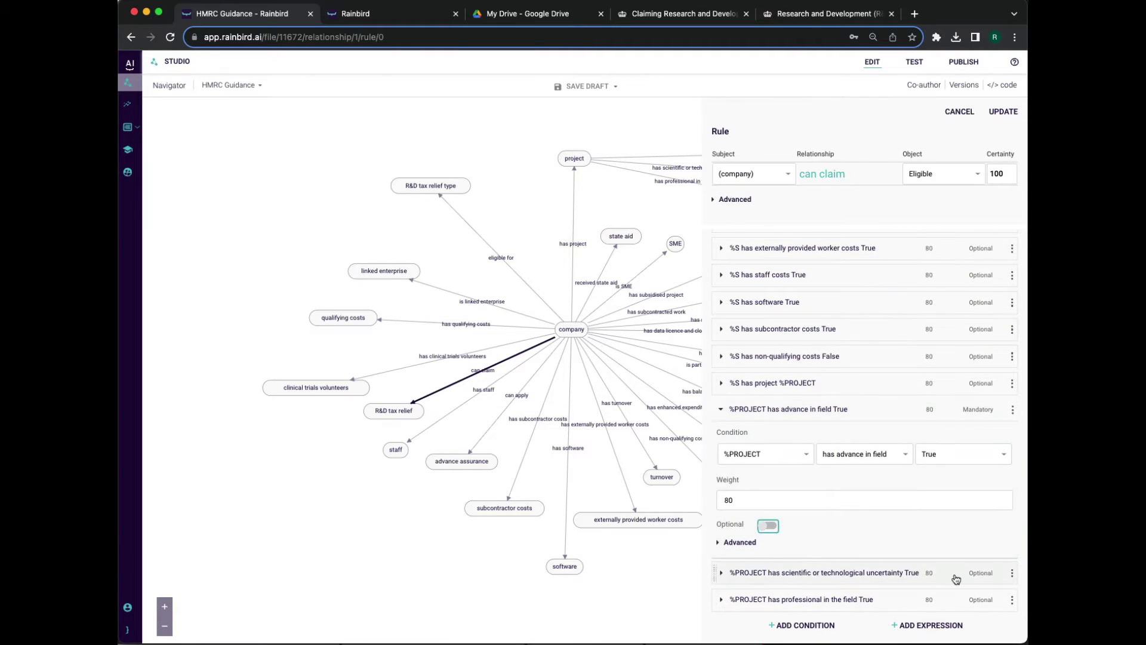
{"action": "left_click", "coordinate": [952, 573]}
{"action": "left_click", "coordinate": [767, 553]}
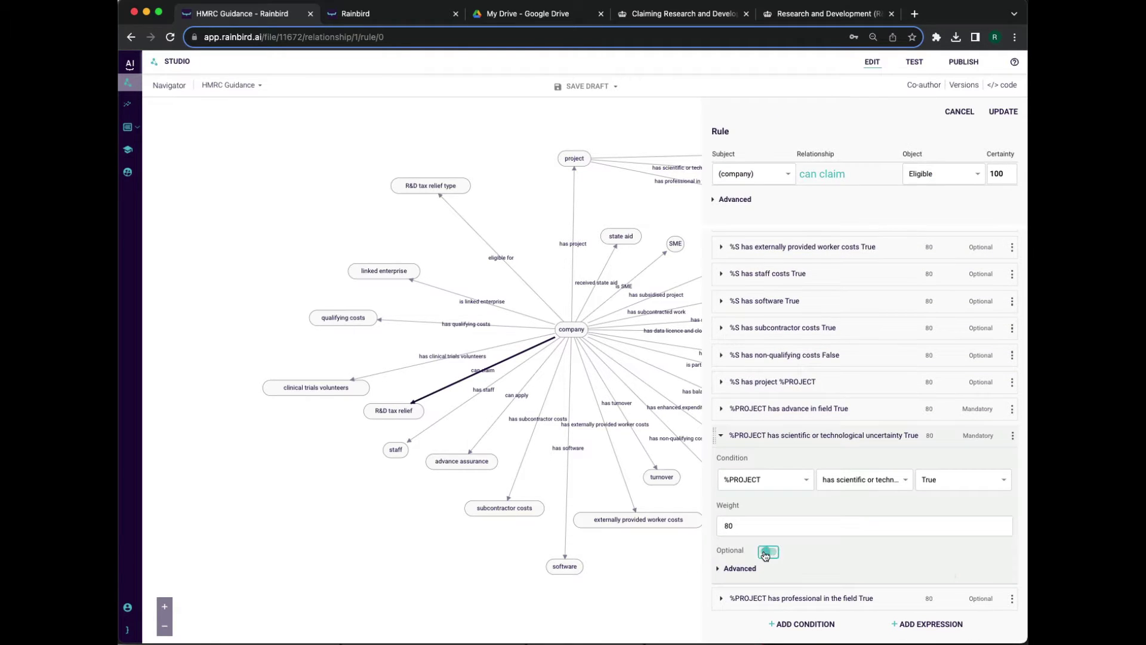
{"action": "left_click", "coordinate": [862, 442]}
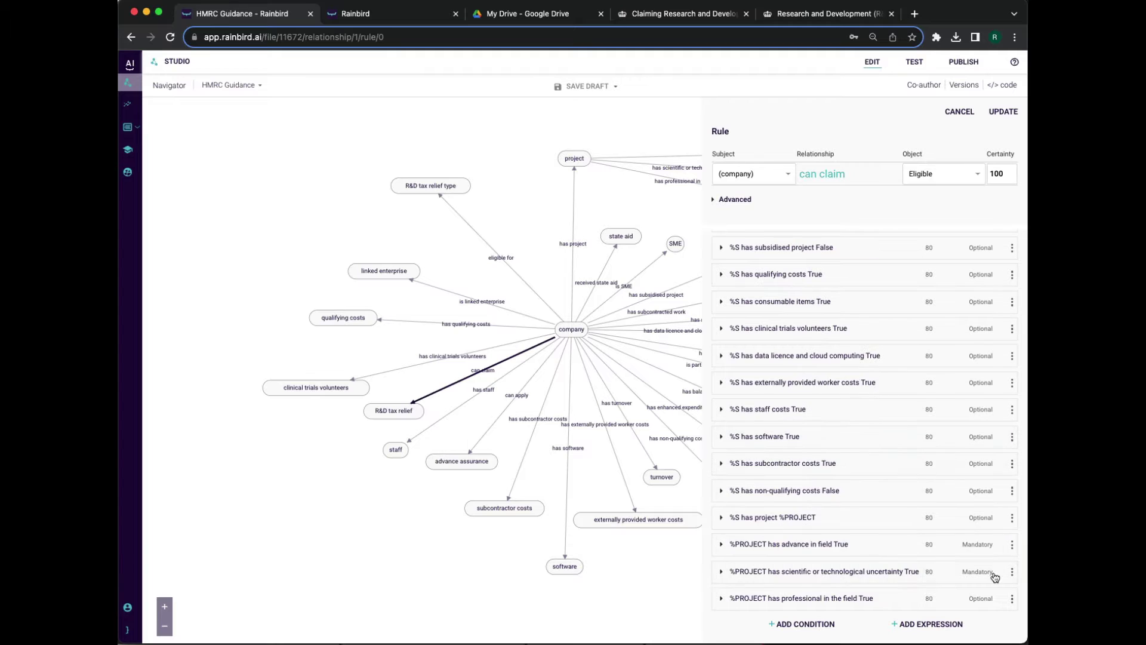
{"action": "left_click", "coordinate": [1005, 112]}
{"action": "left_click", "coordinate": [1013, 114]}
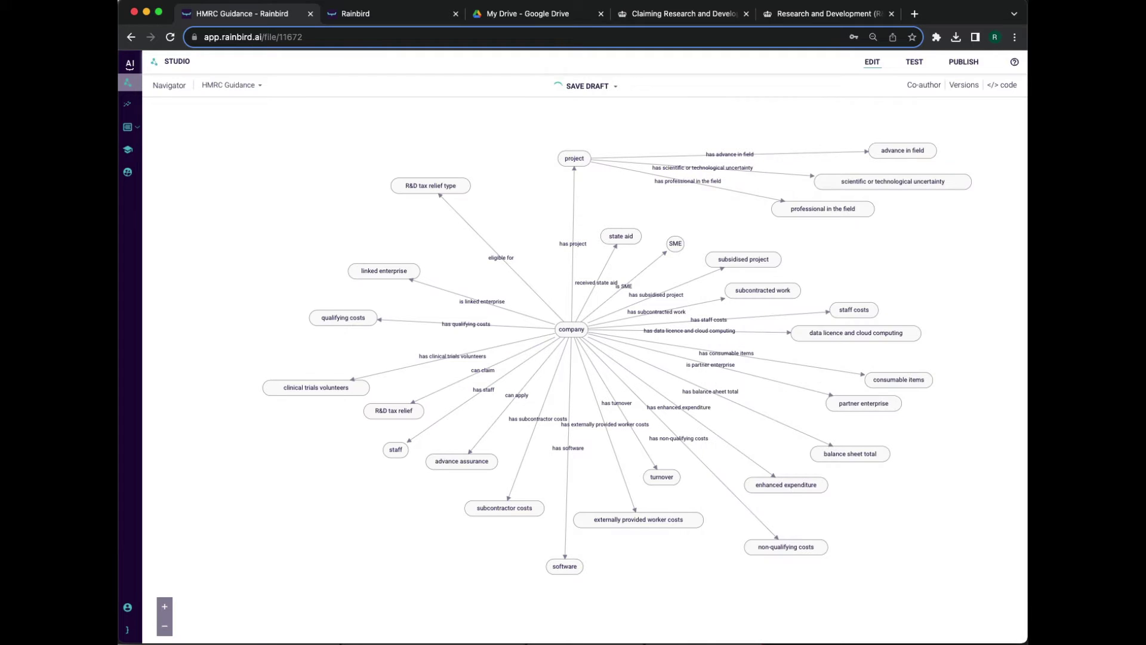
Start a new rule on the "eligible for" relationship between company and R&D tax relief type, with R&D Expenditure Credit as its object
{"action": "right_click", "coordinate": [504, 258]}
{"action": "left_click", "coordinate": [540, 266]}
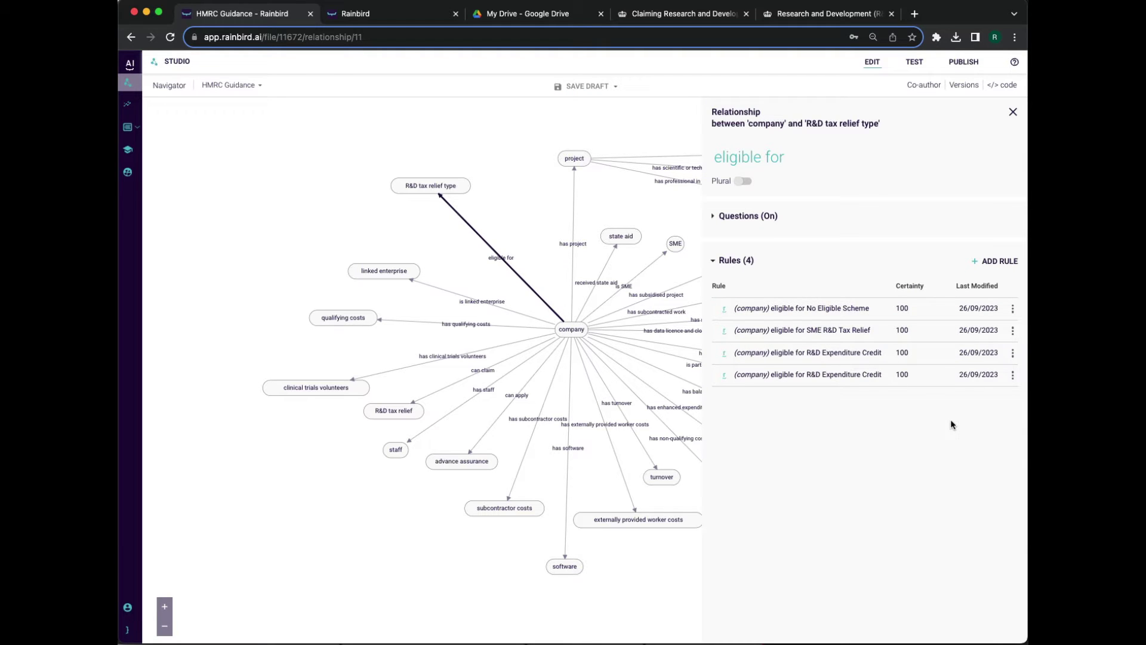
{"action": "left_click", "coordinate": [995, 261]}
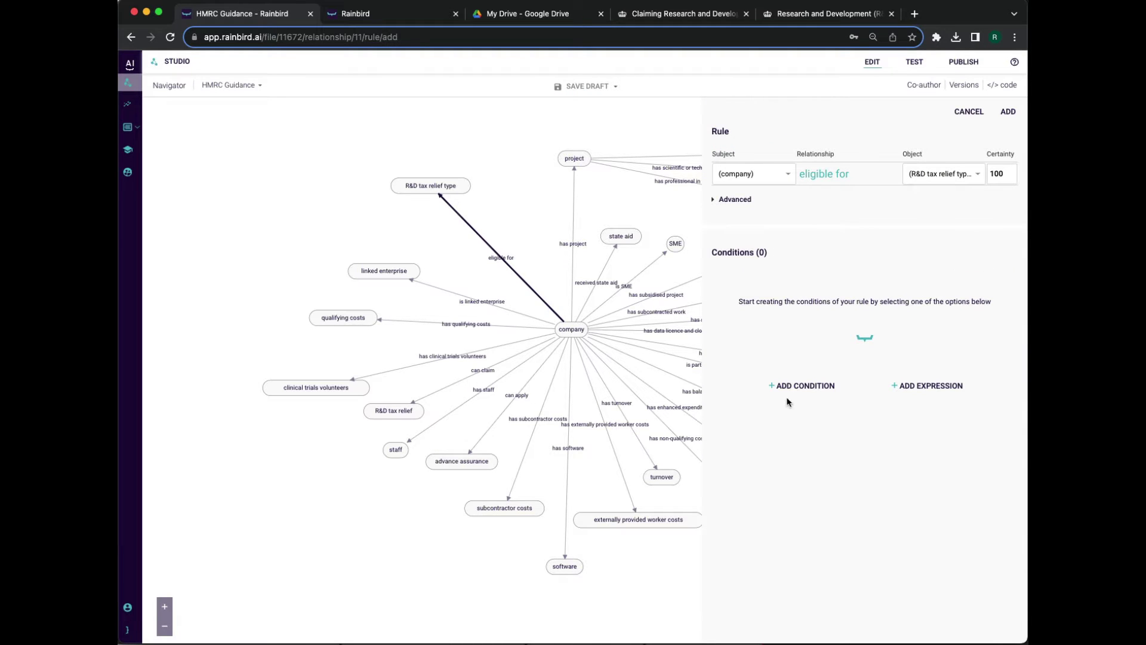
{"action": "left_click", "coordinate": [976, 174]}
{"action": "left_click", "coordinate": [938, 254]}
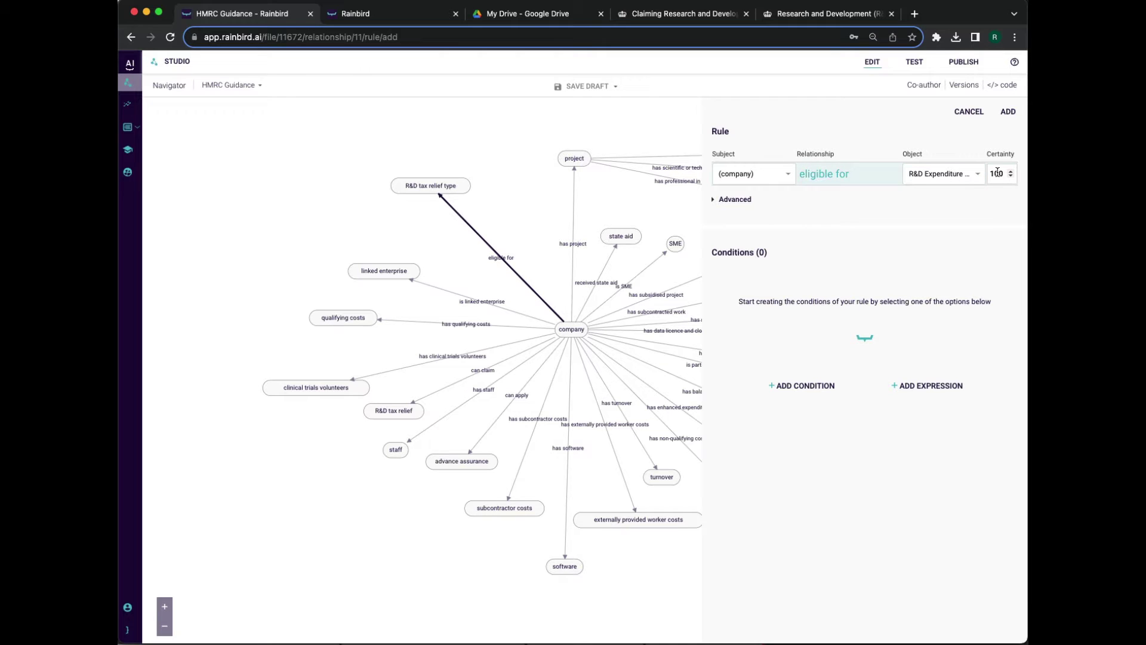
Add a mandatory condition to the new rule requiring "is SME" to be True
{"action": "left_click", "coordinate": [805, 386]}
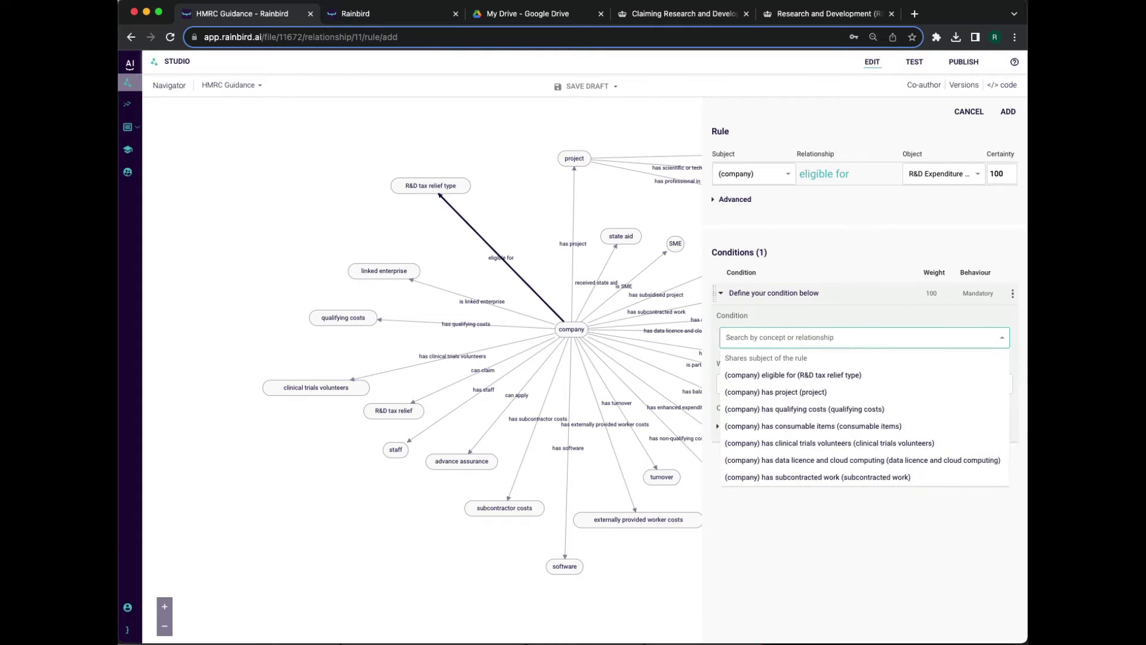
{"action": "type", "text": "is"}
{"action": "left_click", "coordinate": [813, 376]}
{"action": "left_click", "coordinate": [987, 336]}
{"action": "left_click", "coordinate": [943, 401]}
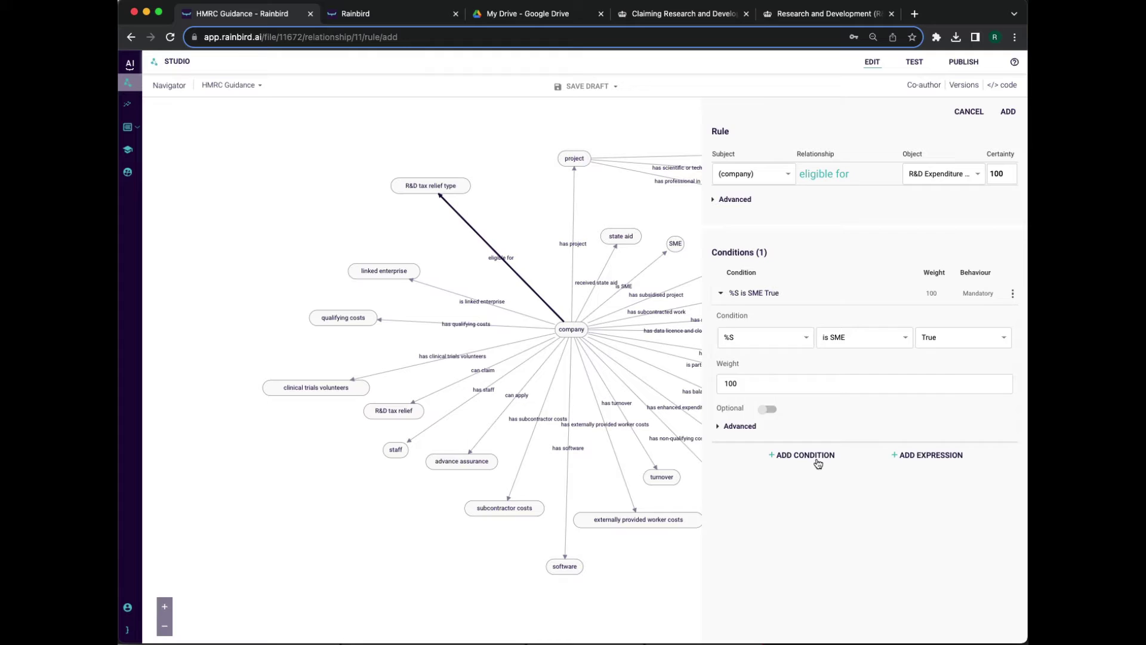
Add a second condition to the rule using the company's "received state aid" relationship
{"action": "left_click", "coordinate": [809, 455]}
{"action": "left_click", "coordinate": [832, 368]}
{"action": "type", "text": "rec"}
{"action": "left_click", "coordinate": [839, 401]}
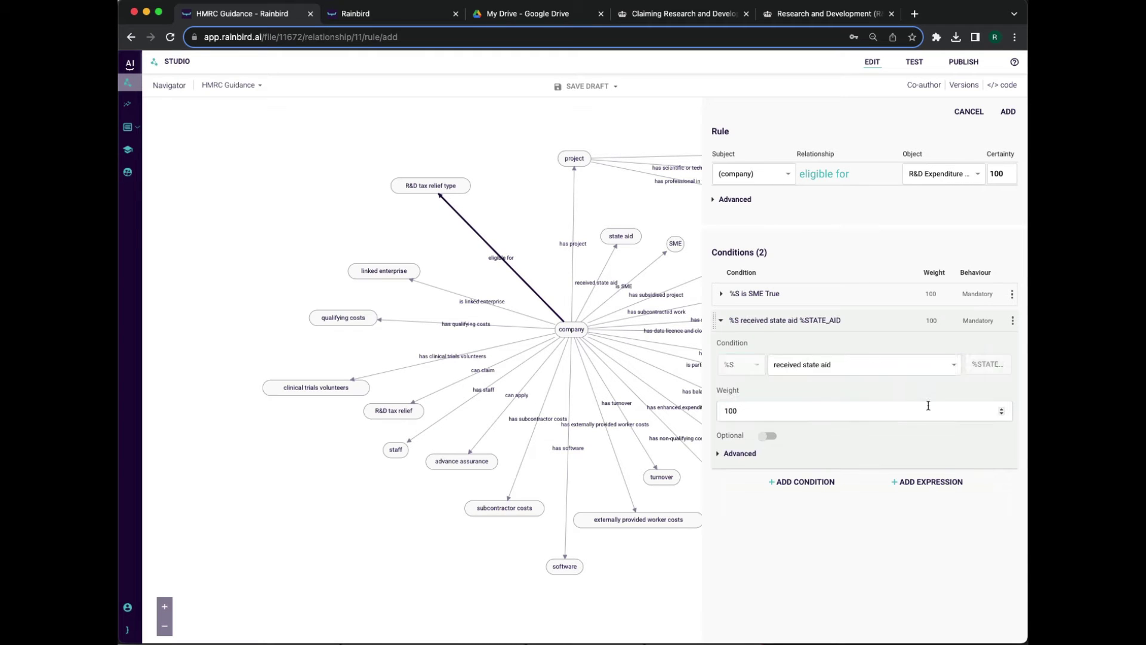
Add the expression "%STATE_AID gt 0" to the conditions, save the new rule and close the relationship
{"action": "left_click", "coordinate": [906, 483]}
{"action": "left_click", "coordinate": [840, 388]}
{"action": "type", "text": "%STATE_AID gt 0"}
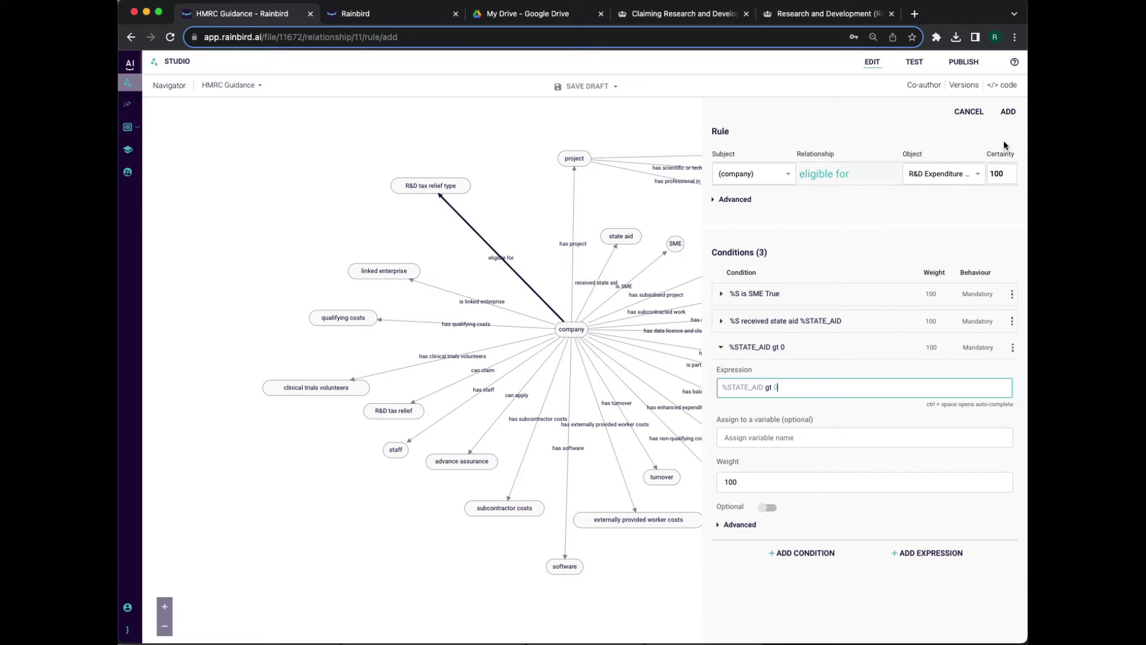
{"action": "left_click", "coordinate": [1009, 113]}
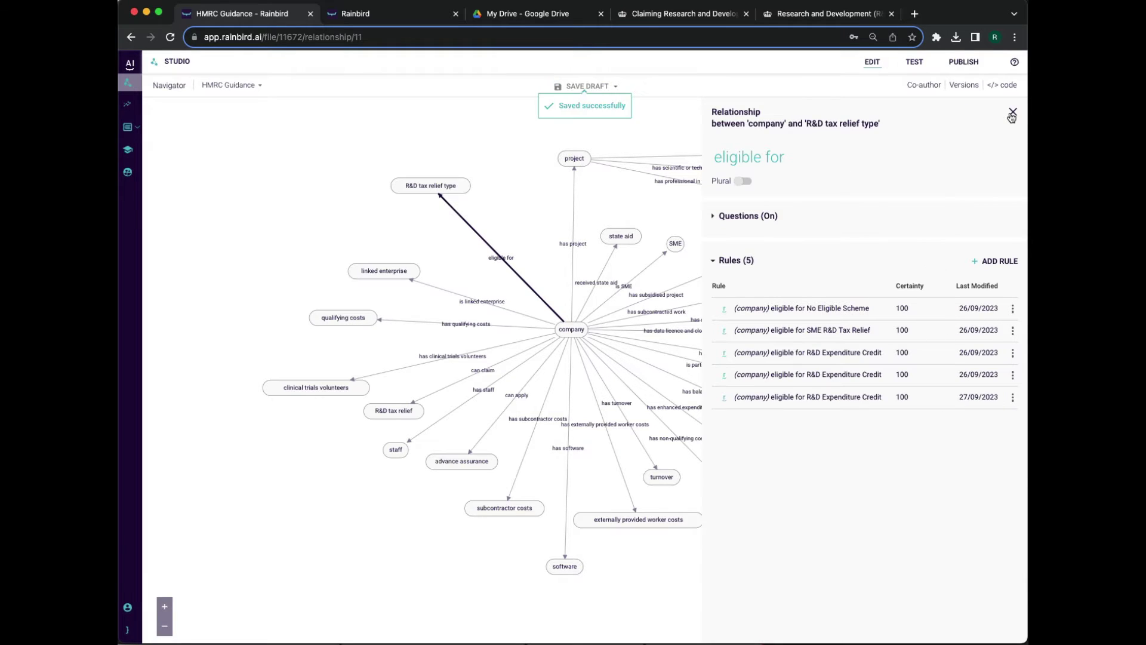
{"action": "left_click", "coordinate": [1012, 113]}
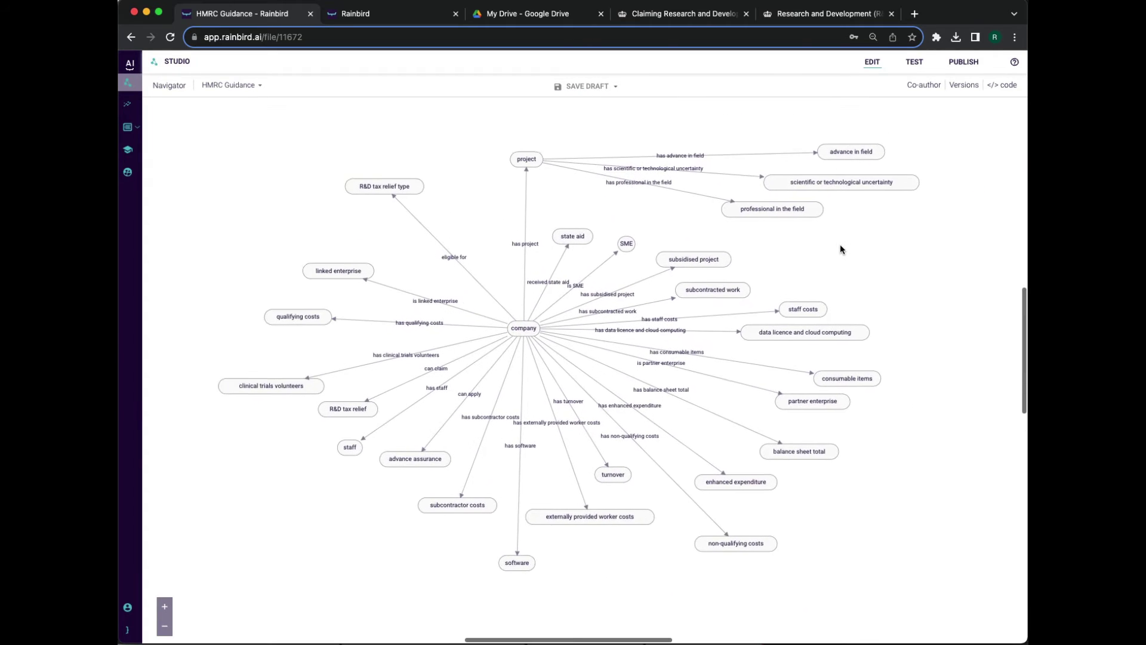
Query the "eligible for" relationship with Acme Co as the subject
{"action": "right_click", "coordinate": [472, 250]}
{"action": "left_click", "coordinate": [505, 279]}
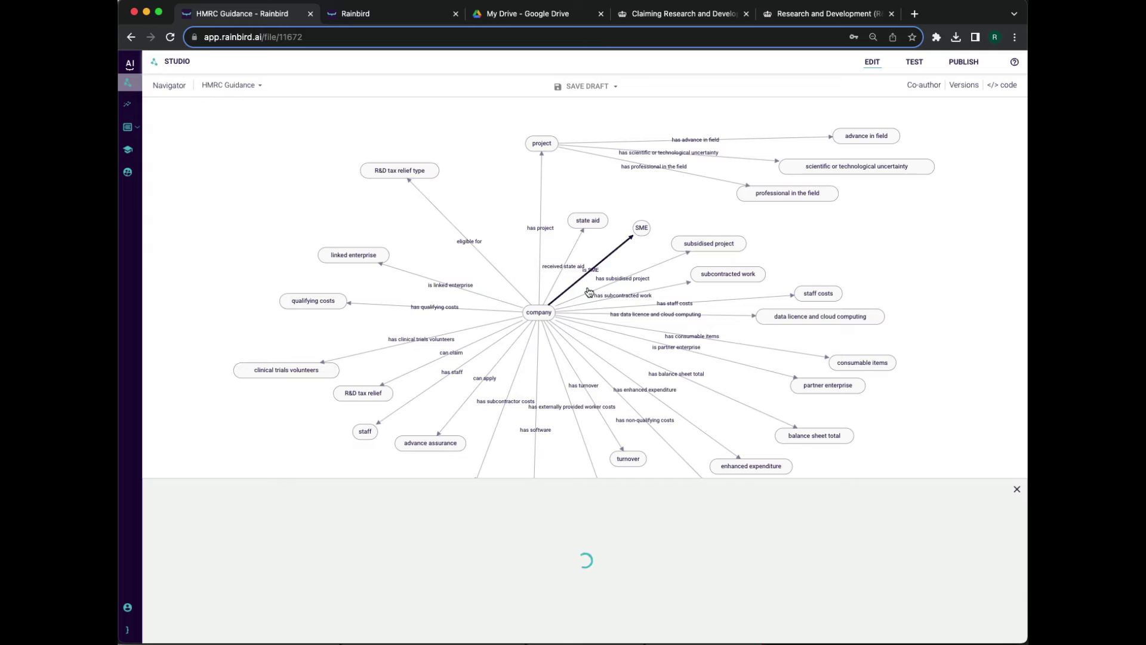
{"action": "left_click", "coordinate": [206, 513]}
{"action": "type", "text": "Acem"}
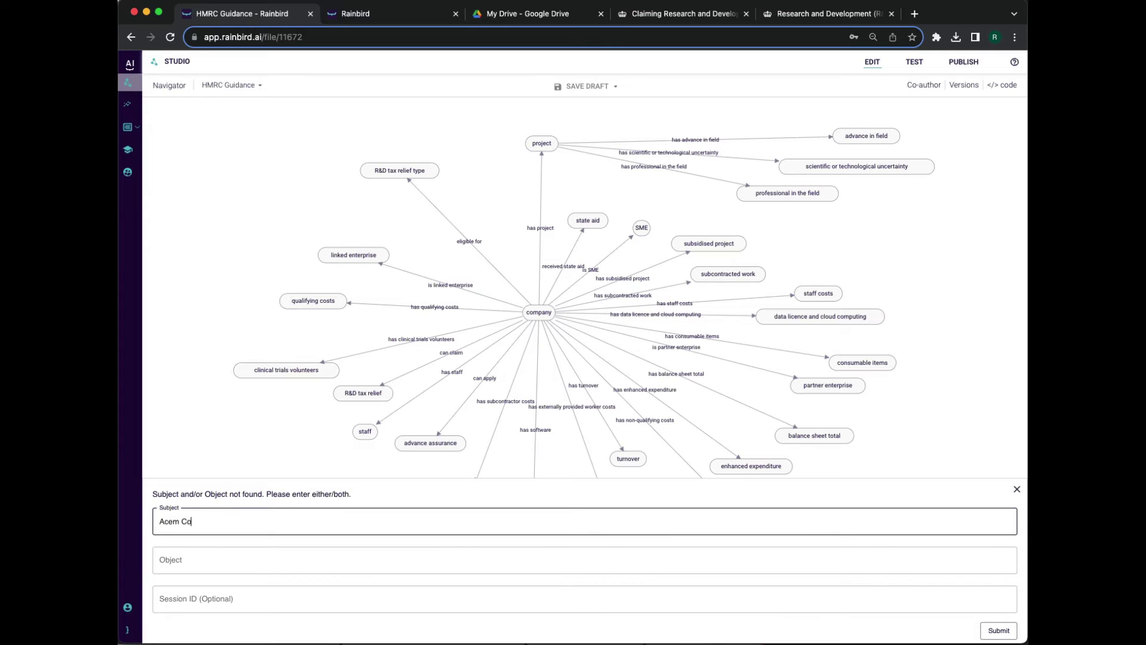
{"action": "type", "text": " Co"}
{"action": "key", "text": "Return"}
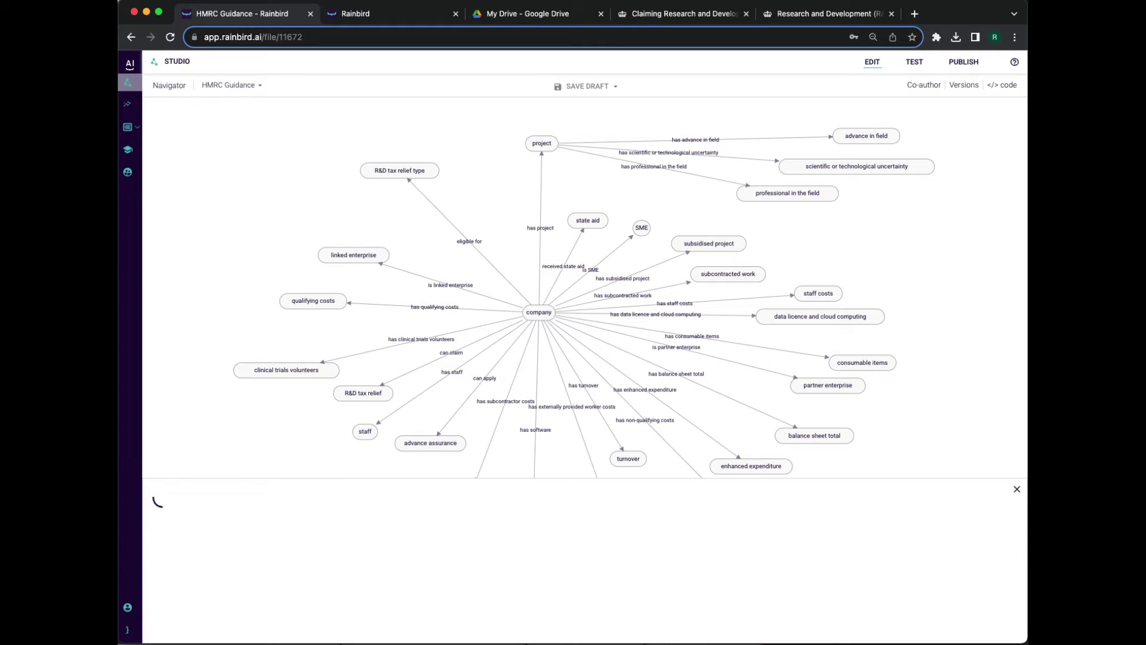
Answer the query's questions for Acme Co, giving 5693 as the state aid received, and close the results
{"action": "key", "text": "space"}
{"action": "key", "text": "Return"}
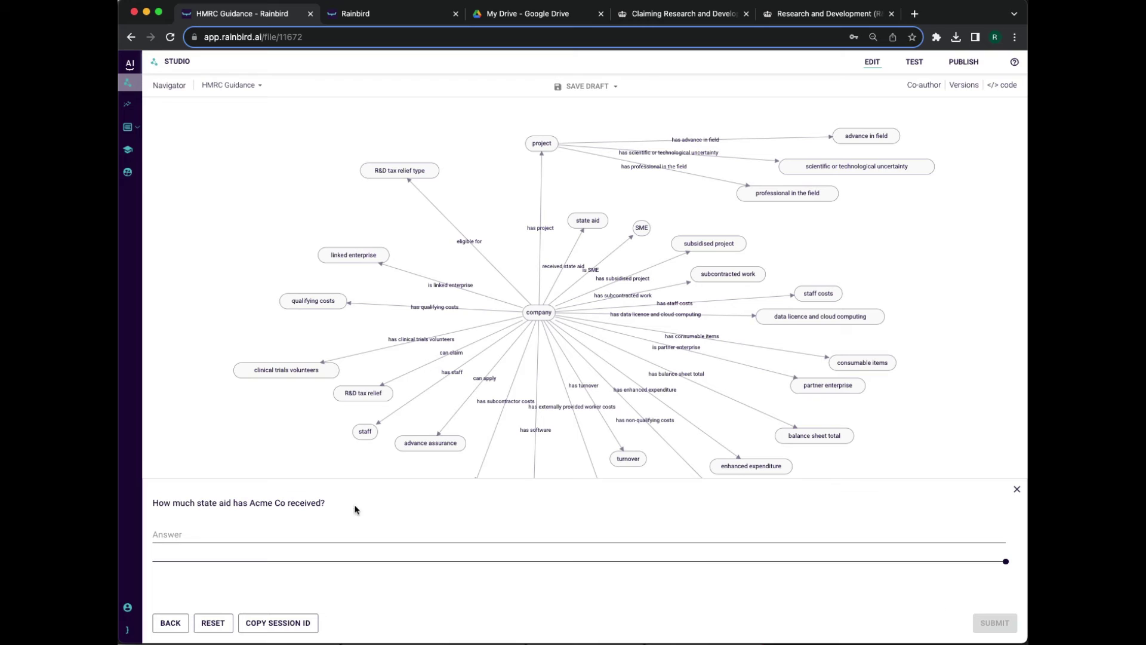
{"action": "left_click", "coordinate": [305, 532]}
{"action": "type", "text": "5693"}
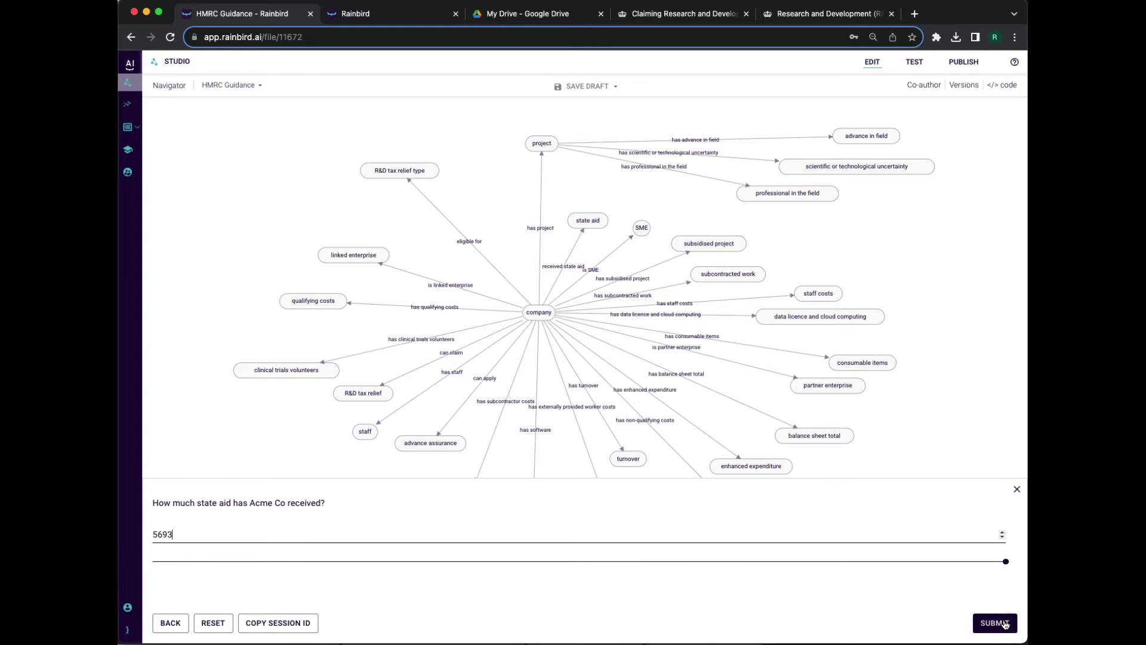
{"action": "left_click", "coordinate": [1005, 622]}
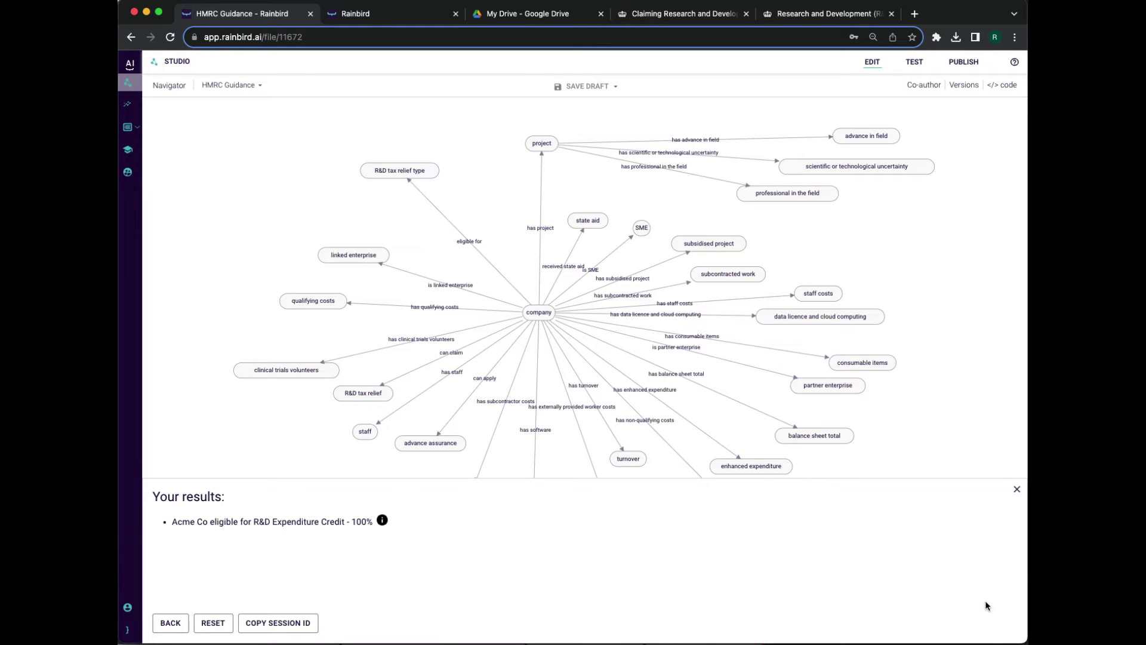
{"action": "left_click", "coordinate": [1017, 490]}
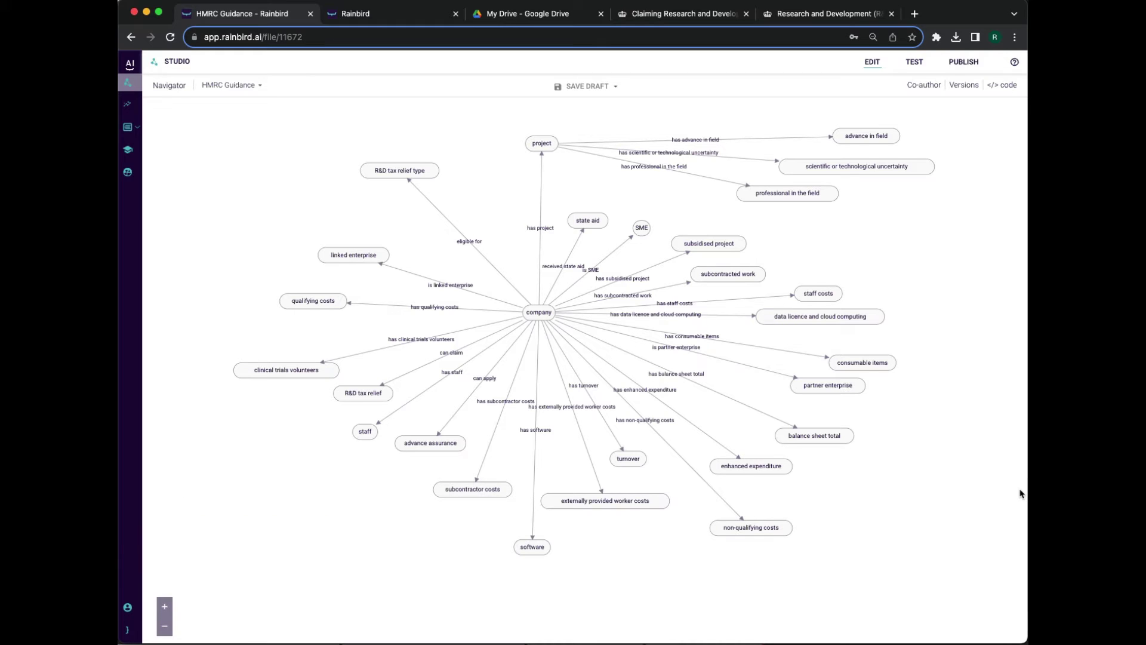
Switch to Google Drive's Company Data spreadsheet and look through its company records
{"action": "left_click", "coordinate": [526, 13]}
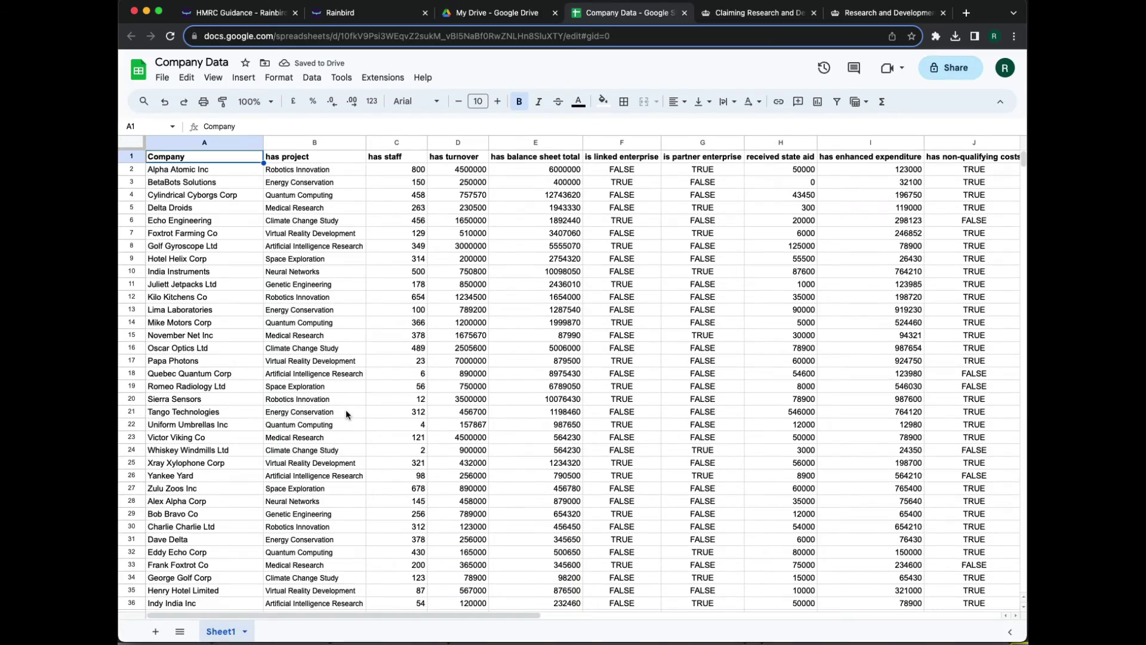
{"action": "scroll", "coordinate": [346, 409], "scroll_direction": "down", "scroll_amount": 5}
{"action": "scroll", "coordinate": [347, 414], "scroll_direction": "down", "scroll_amount": 5}
{"action": "scroll", "coordinate": [346, 414], "scroll_direction": "up", "scroll_amount": 10}
Return to the HMRC Guidance map and review the Company Data datasource's API request and output facts
{"action": "left_click", "coordinate": [241, 13]}
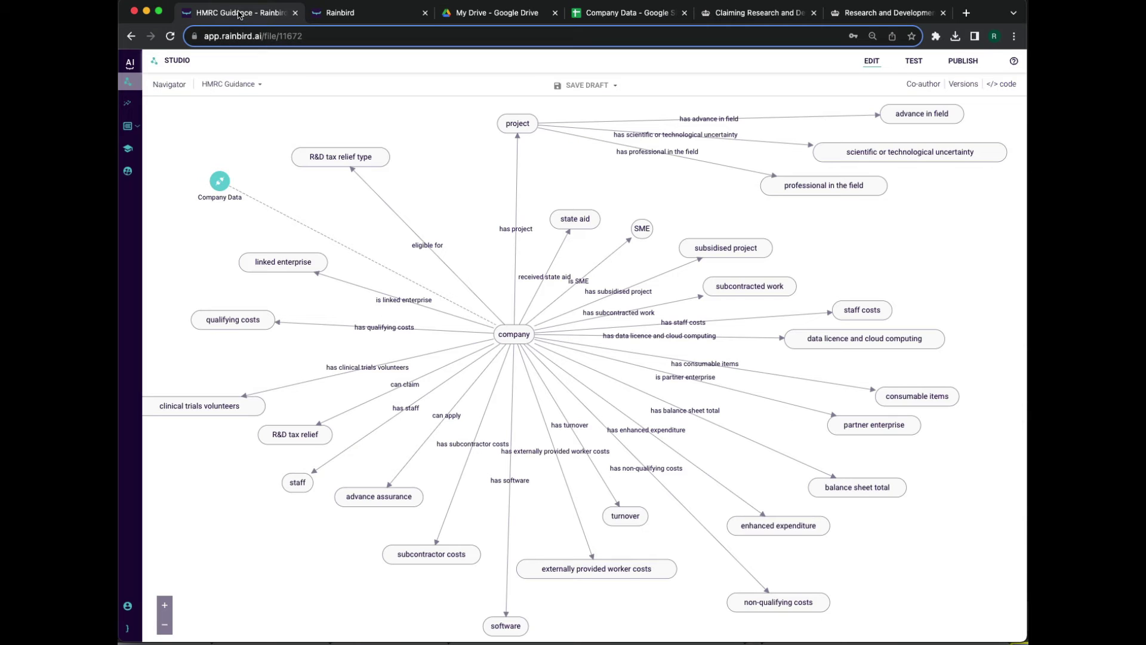
{"action": "left_click", "coordinate": [220, 182]}
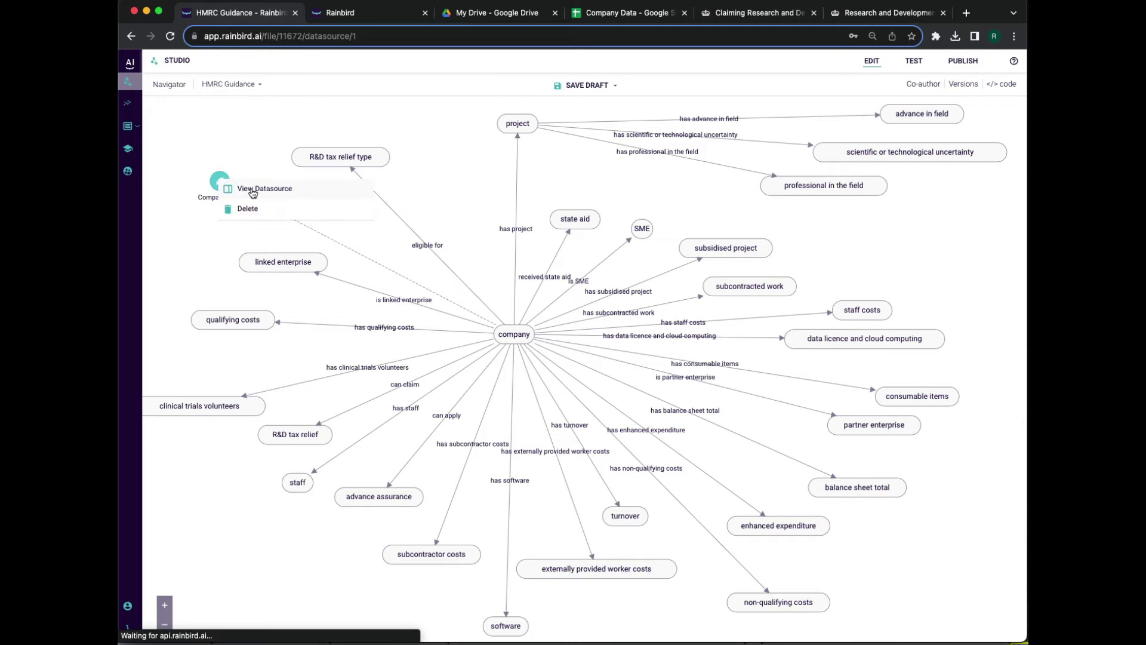
{"action": "left_click", "coordinate": [266, 187]}
{"action": "scroll", "coordinate": [960, 220], "scroll_direction": "up", "scroll_amount": 5}
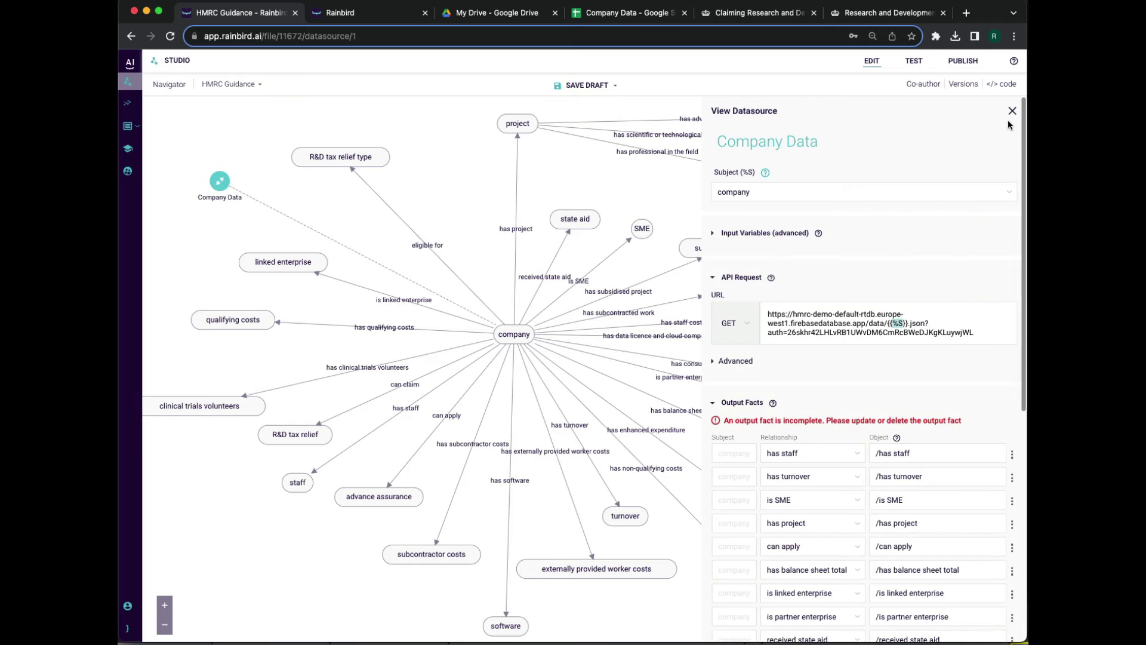
Pick Foxtrot Farming Co from the Company Data spreadsheet and query the "can claim" relationship with it as the subject
{"action": "left_click", "coordinate": [626, 13]}
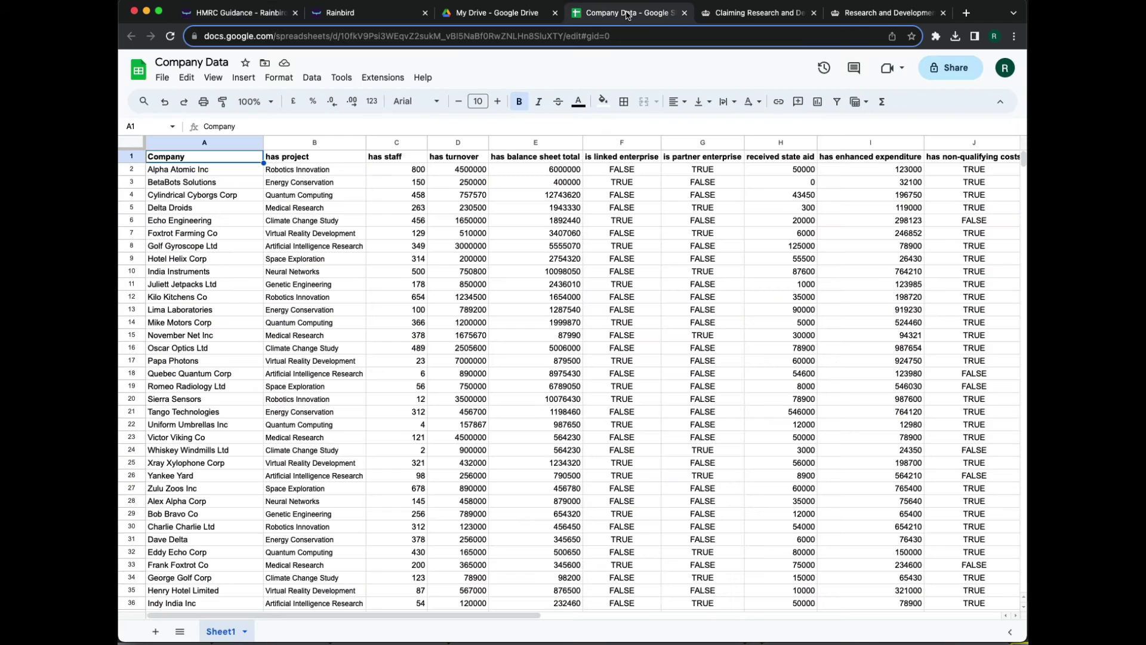
{"action": "left_click", "coordinate": [199, 235]}
{"action": "left_click", "coordinate": [226, 12]}
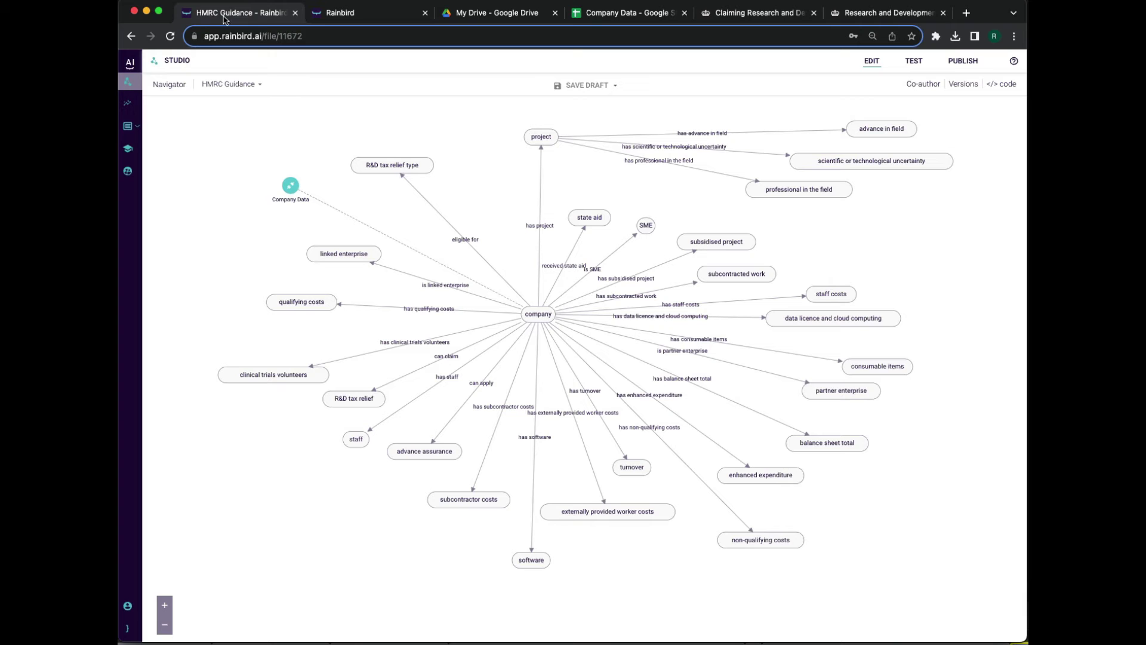
{"action": "left_click", "coordinate": [442, 357]}
{"action": "left_click", "coordinate": [475, 386]}
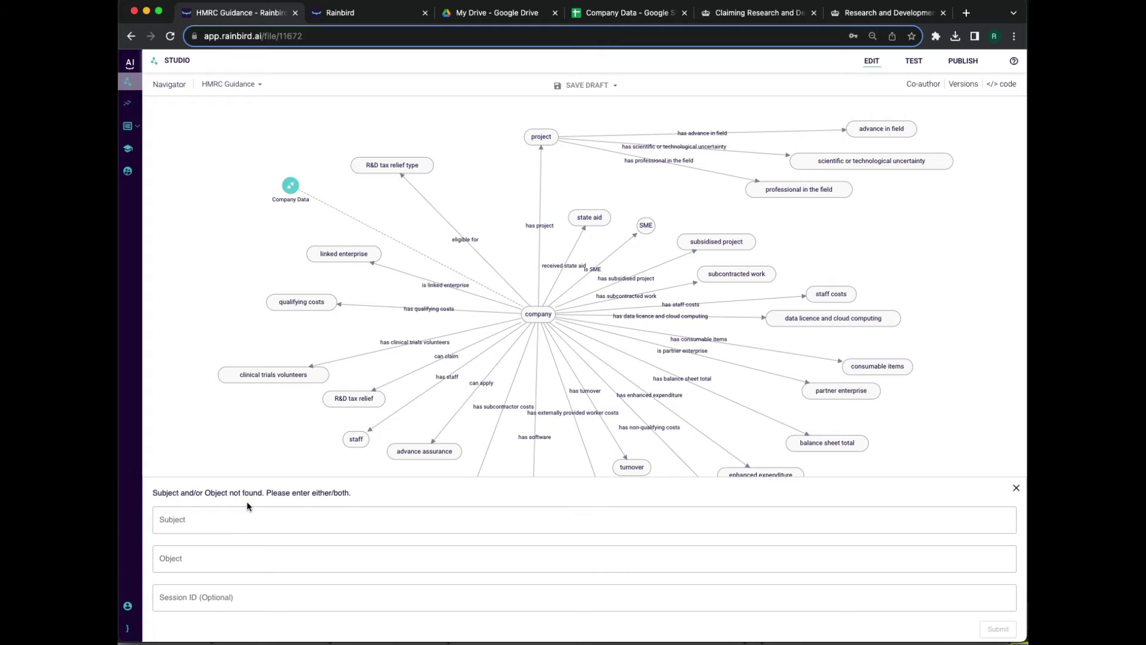
{"action": "left_click", "coordinate": [228, 522]}
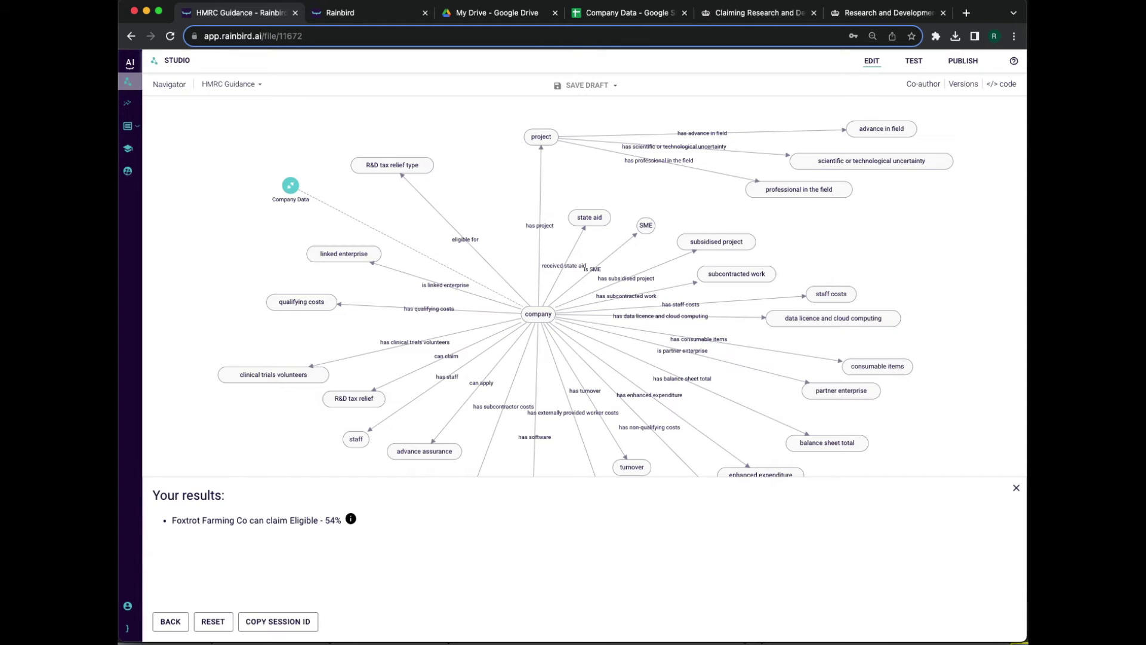
Open the evidence tree for Foxtrot Farming Co's result, examine the source of its turnover condition and close the evidence
{"action": "left_click", "coordinate": [351, 519]}
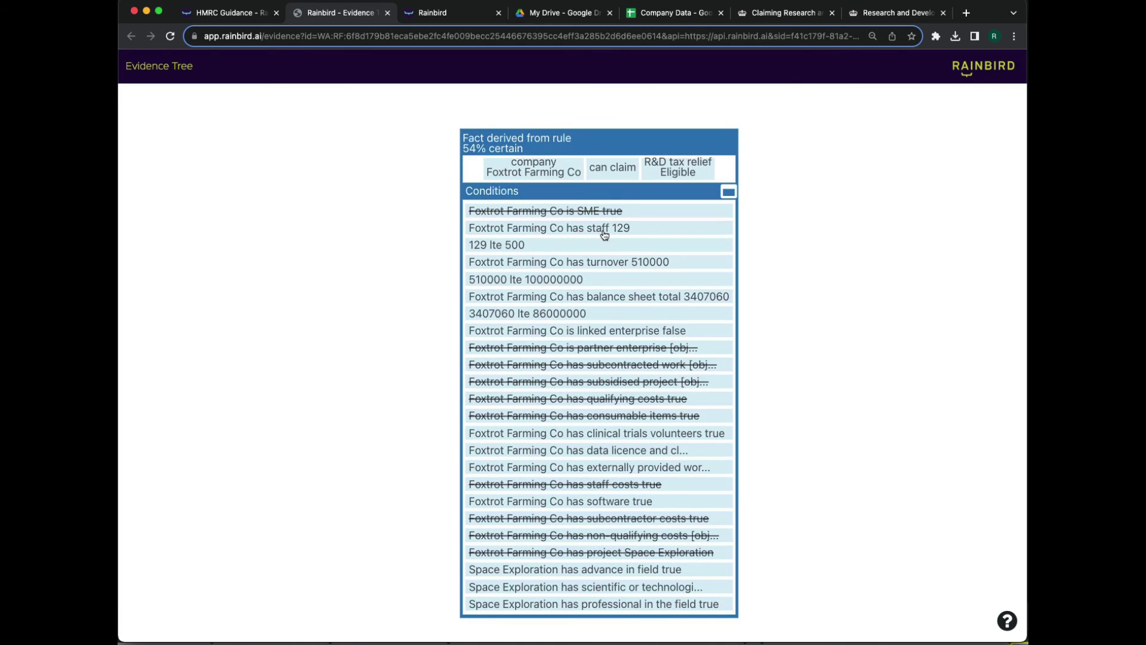
{"action": "left_click", "coordinate": [591, 263]}
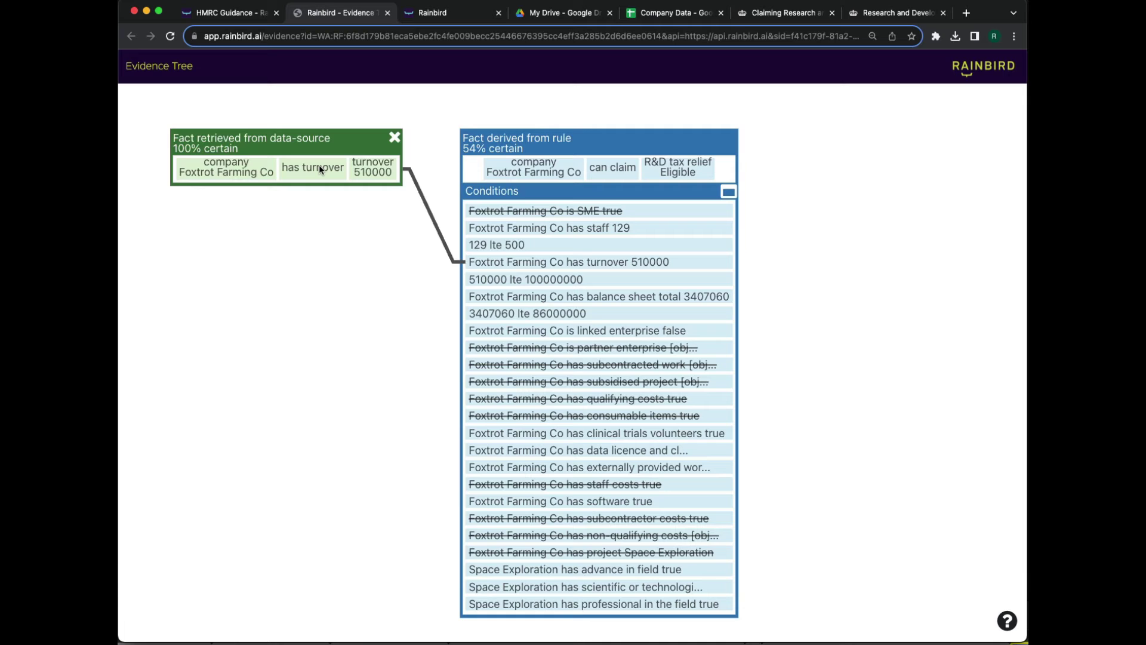
{"action": "left_click", "coordinate": [388, 13]}
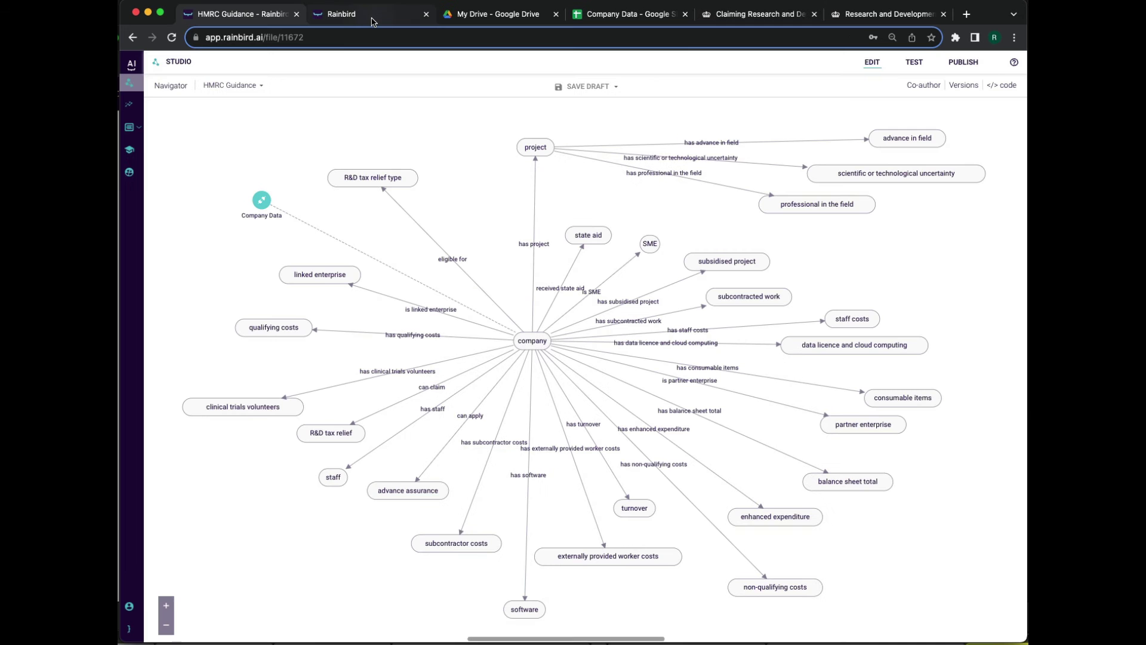
Switch to the Rainbird designer and review the layout of the HMRC Guidance Flow
{"action": "left_click", "coordinate": [372, 19]}
{"action": "scroll", "coordinate": [394, 320], "scroll_direction": "up", "scroll_amount": 3}
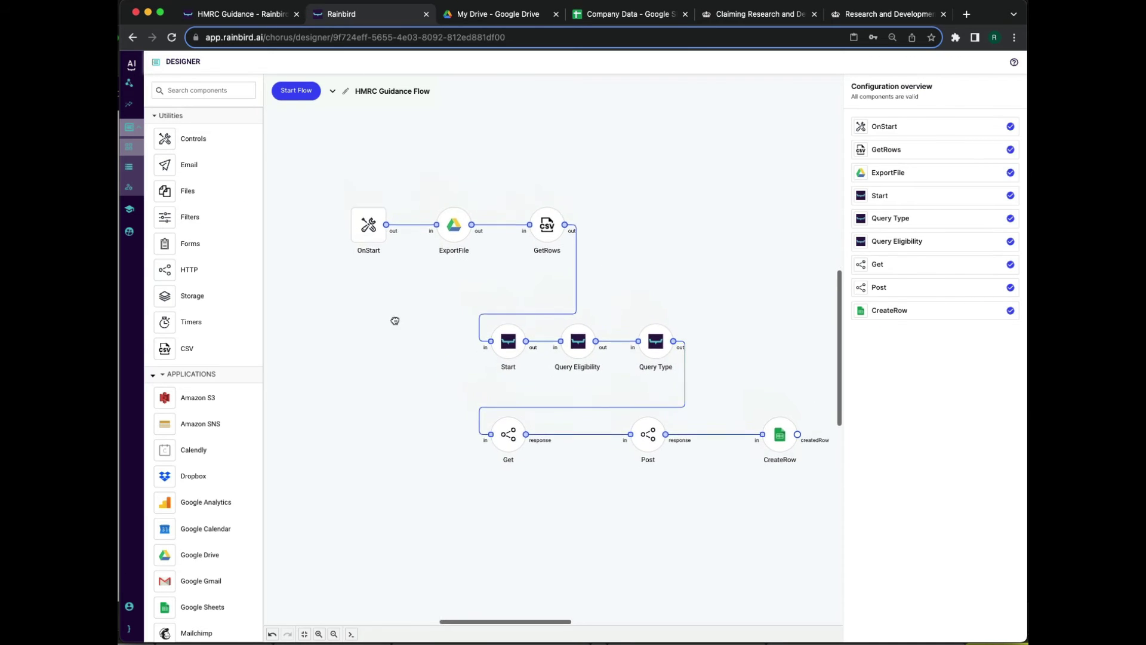
{"action": "left_click_drag", "start_coordinate": [348, 245], "coordinate": [333, 245]}
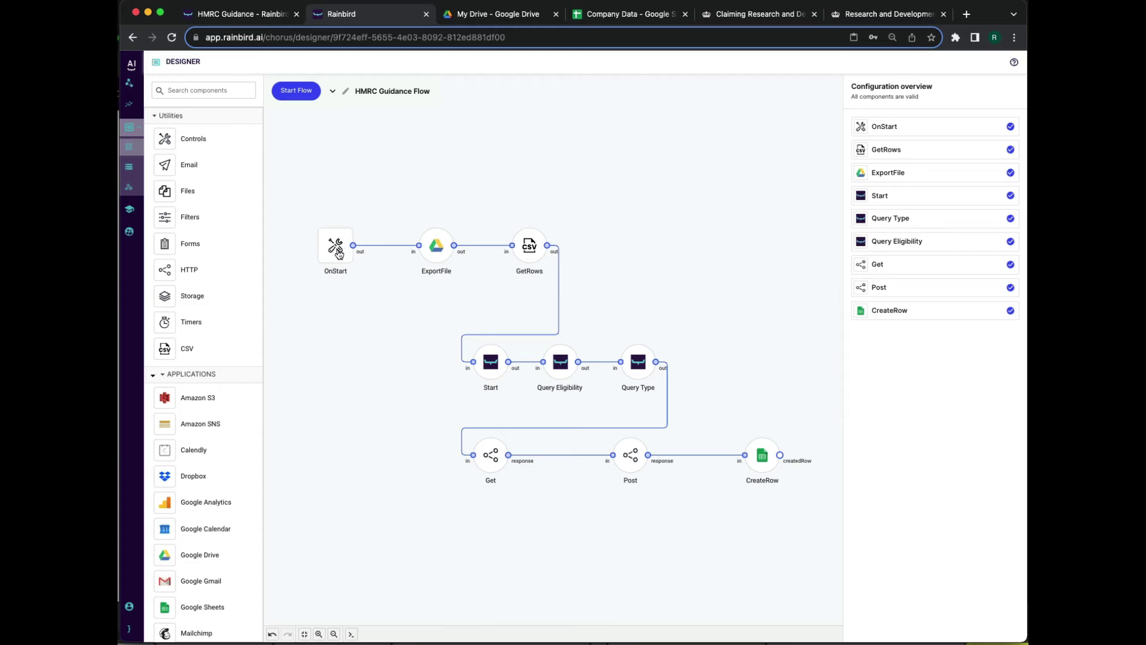
Open the Company Report spreadsheet from Google Drive, return to the designer and start the HMRC Guidance Flow
{"action": "left_click", "coordinate": [528, 19]}
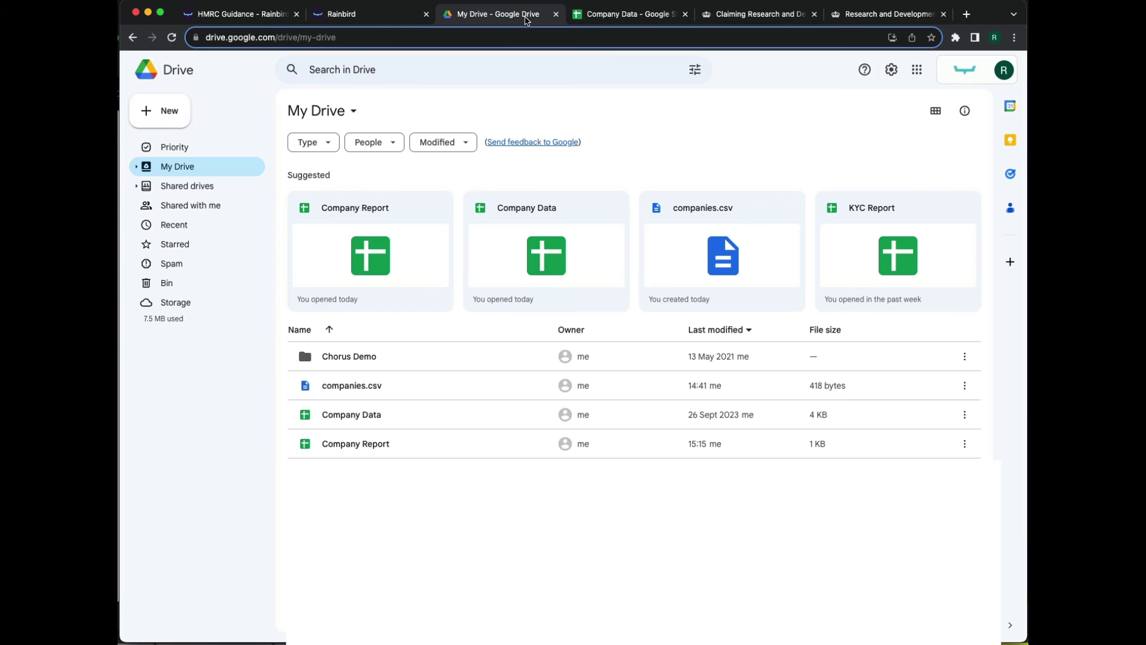
{"action": "double_click", "coordinate": [370, 444]}
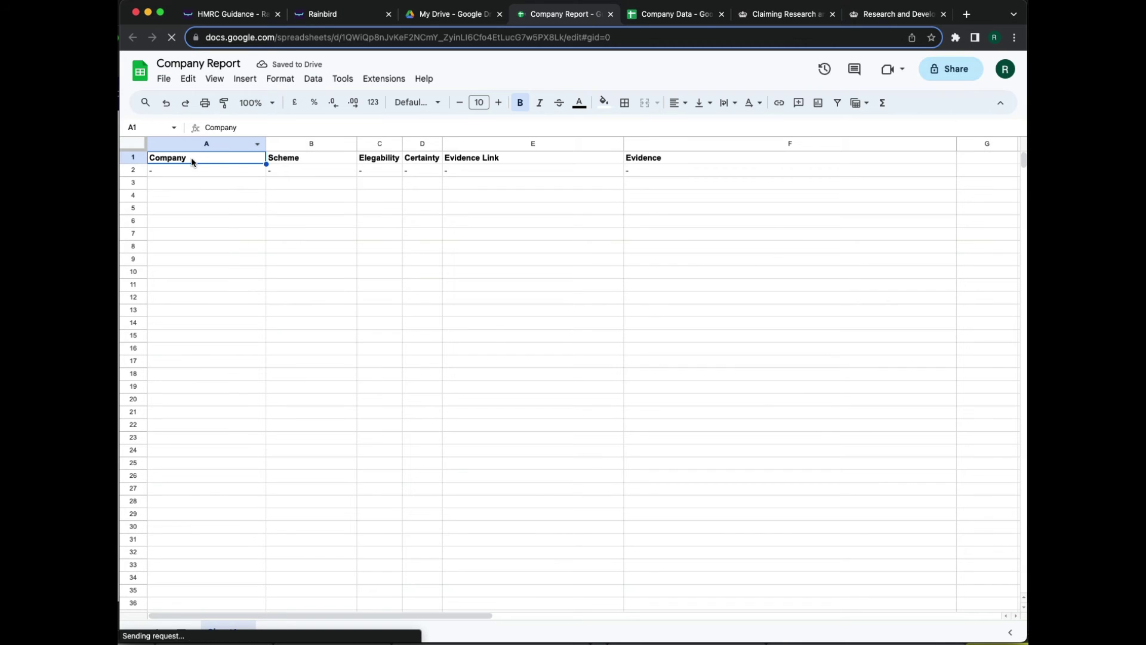
{"action": "left_click", "coordinate": [343, 14]}
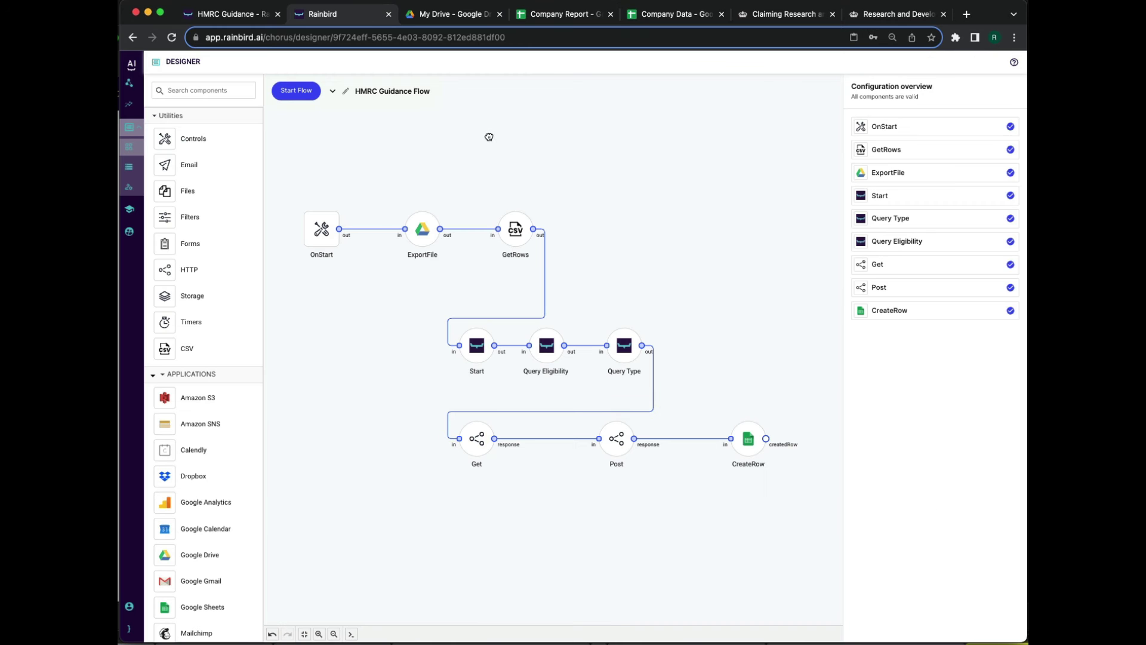
{"action": "left_click", "coordinate": [299, 94]}
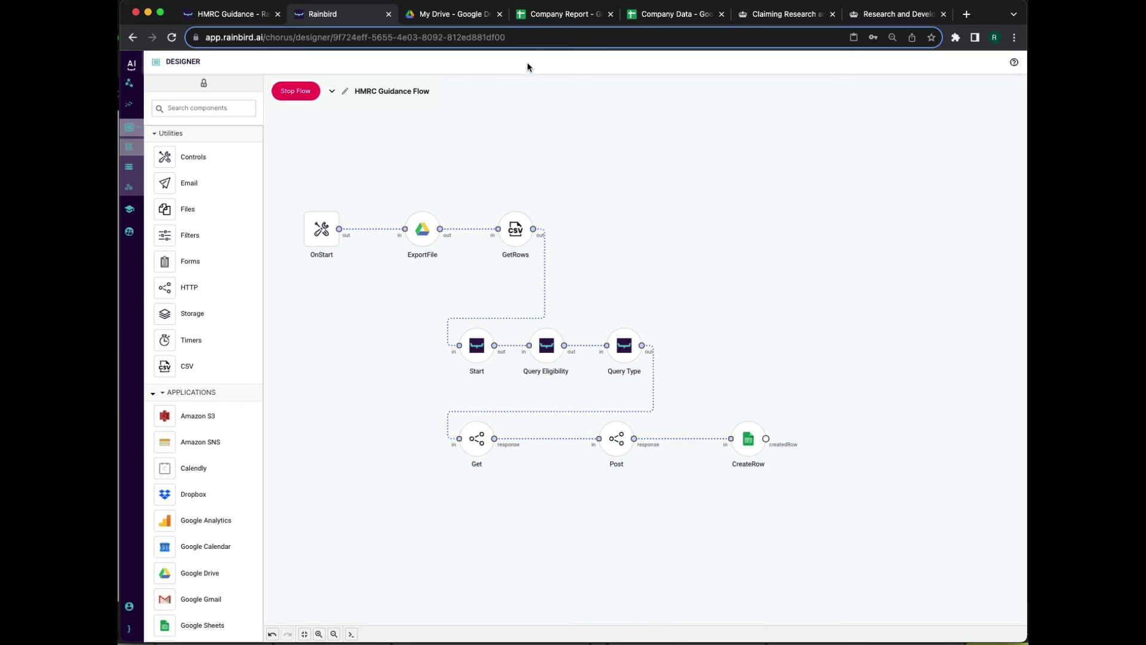
Review the Company Report, open Tango Technologies' evidence link and examine its condition sources and the condition impact chart
{"action": "left_click", "coordinate": [544, 16]}
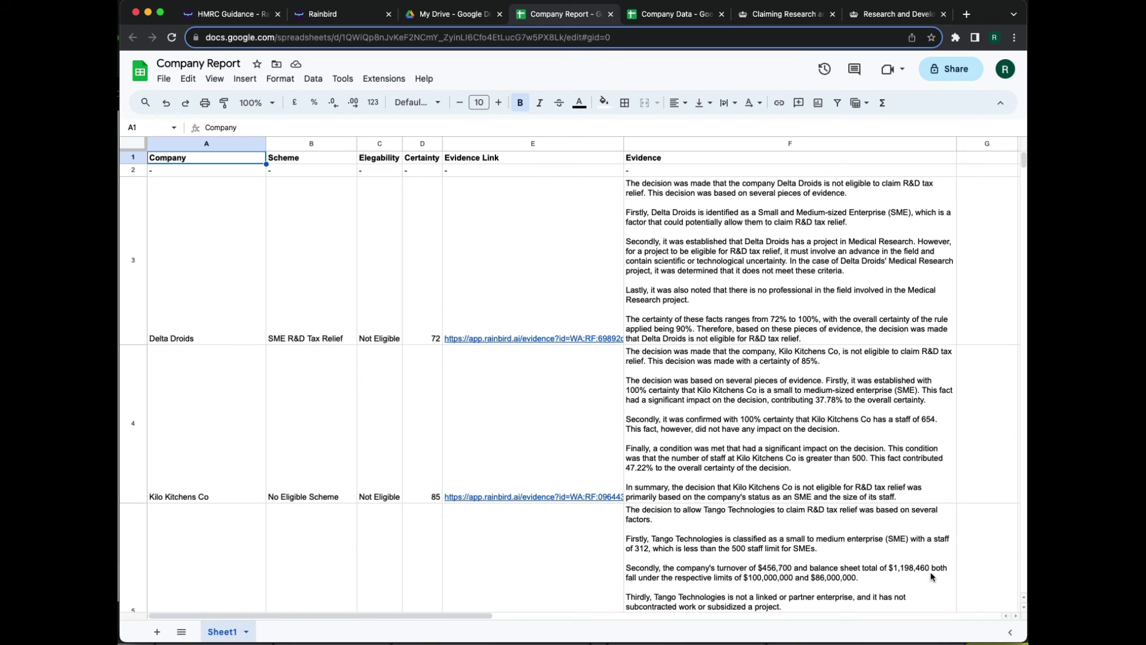
{"action": "scroll", "coordinate": [933, 577], "scroll_direction": "down", "scroll_amount": 3}
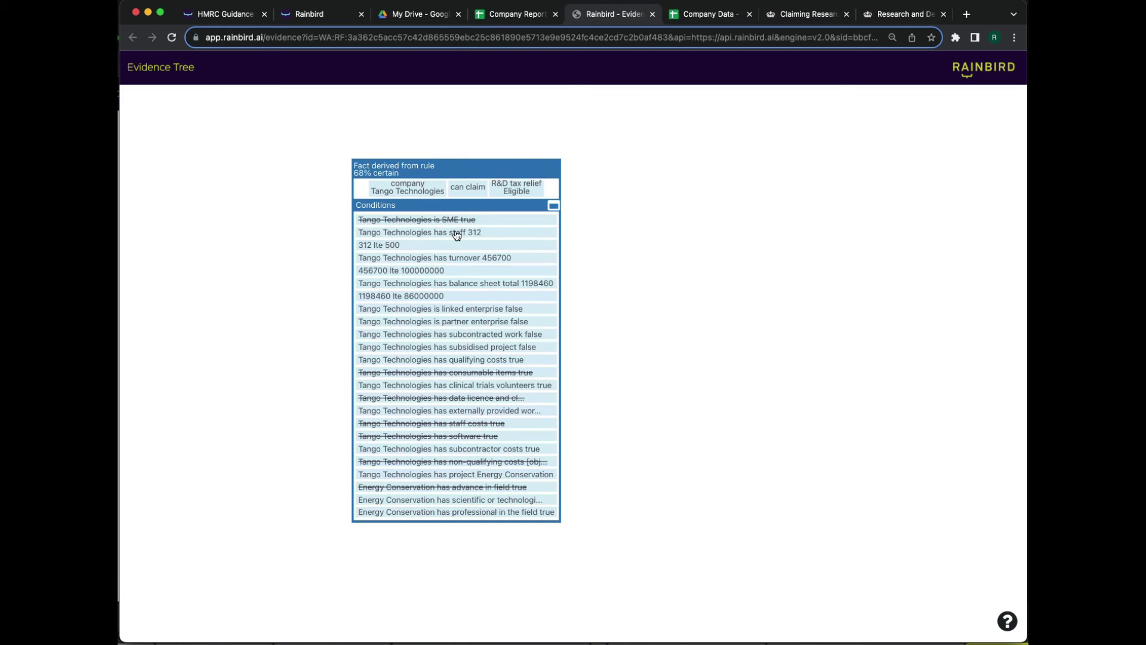
{"action": "left_click", "coordinate": [427, 261]}
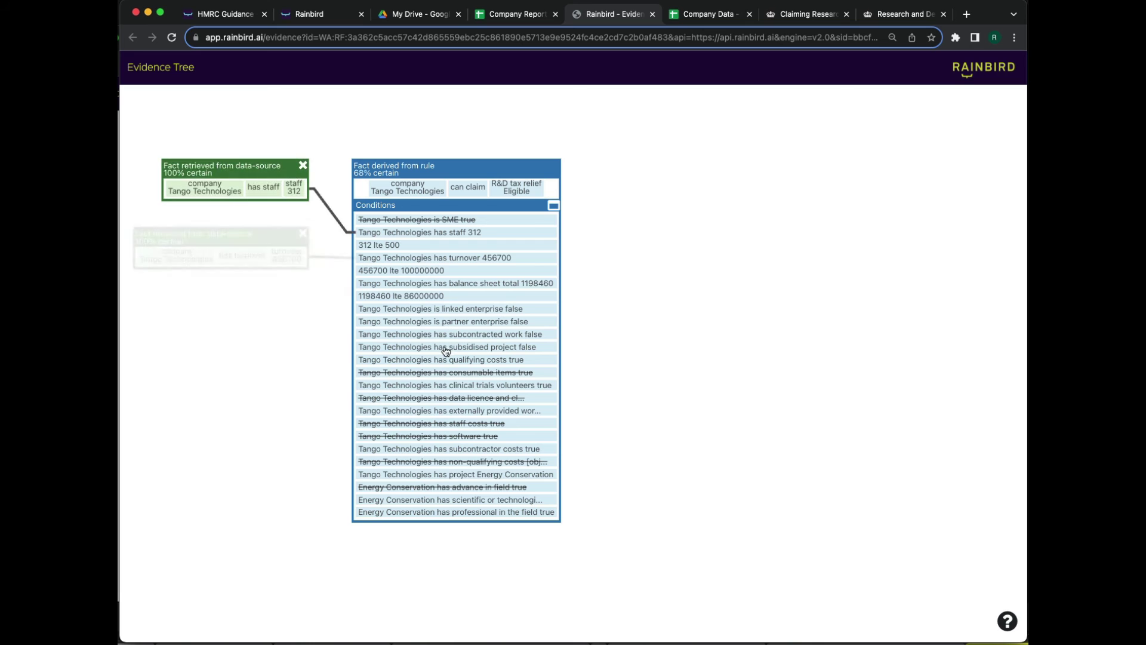
{"action": "left_click", "coordinate": [440, 347]}
{"action": "left_click", "coordinate": [553, 205]}
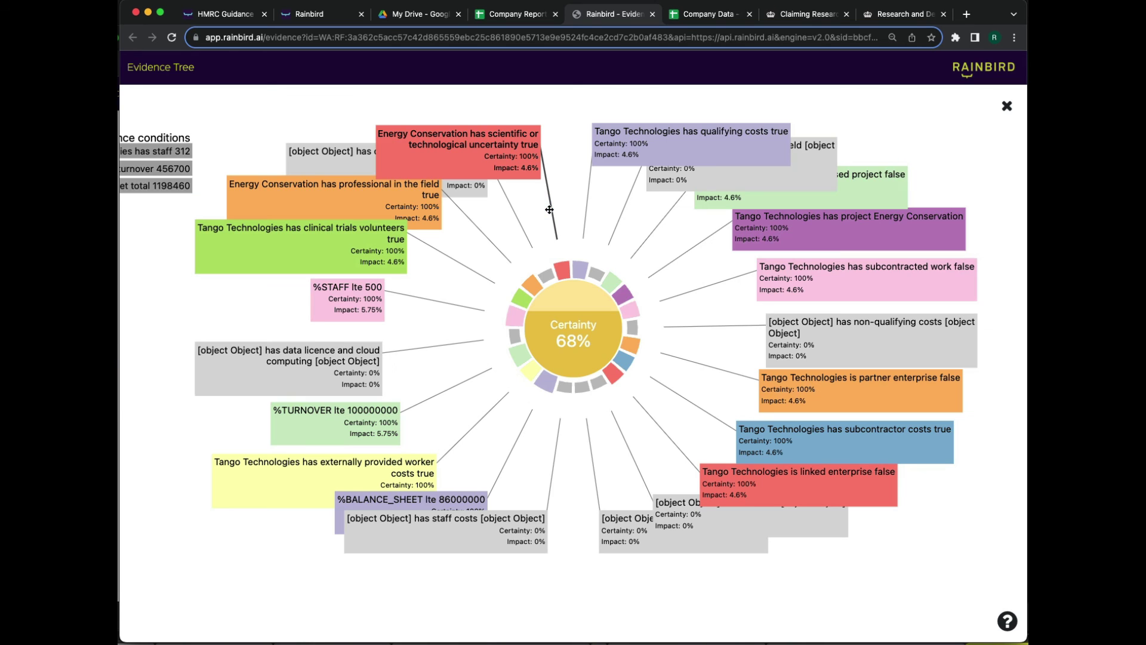
{"action": "left_click", "coordinate": [1007, 107]}
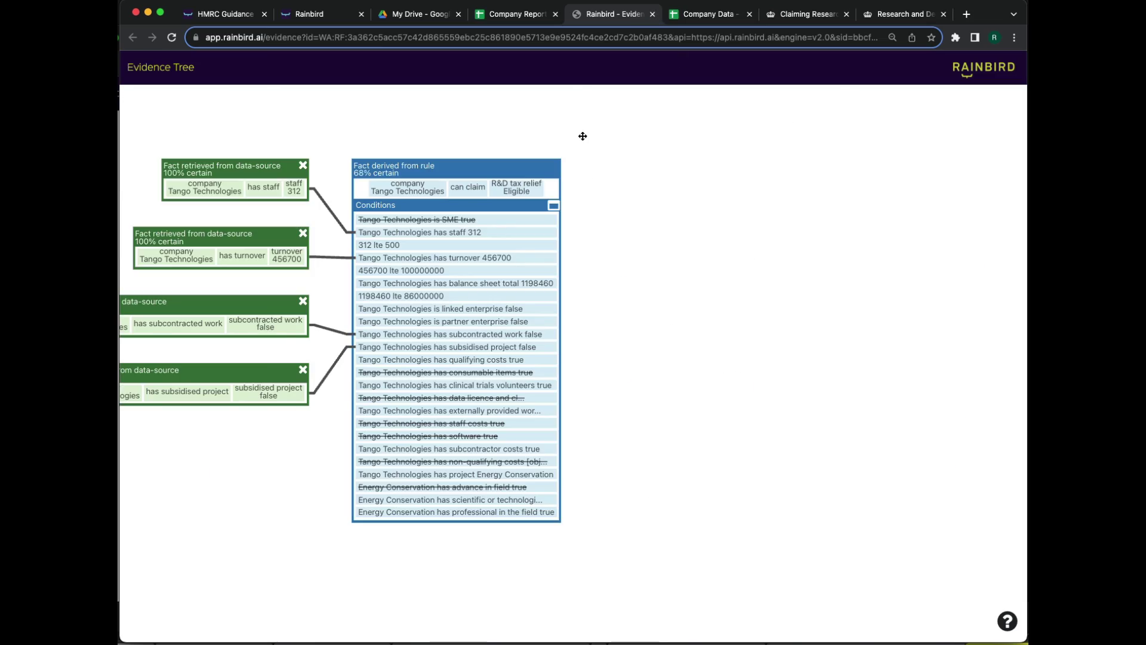